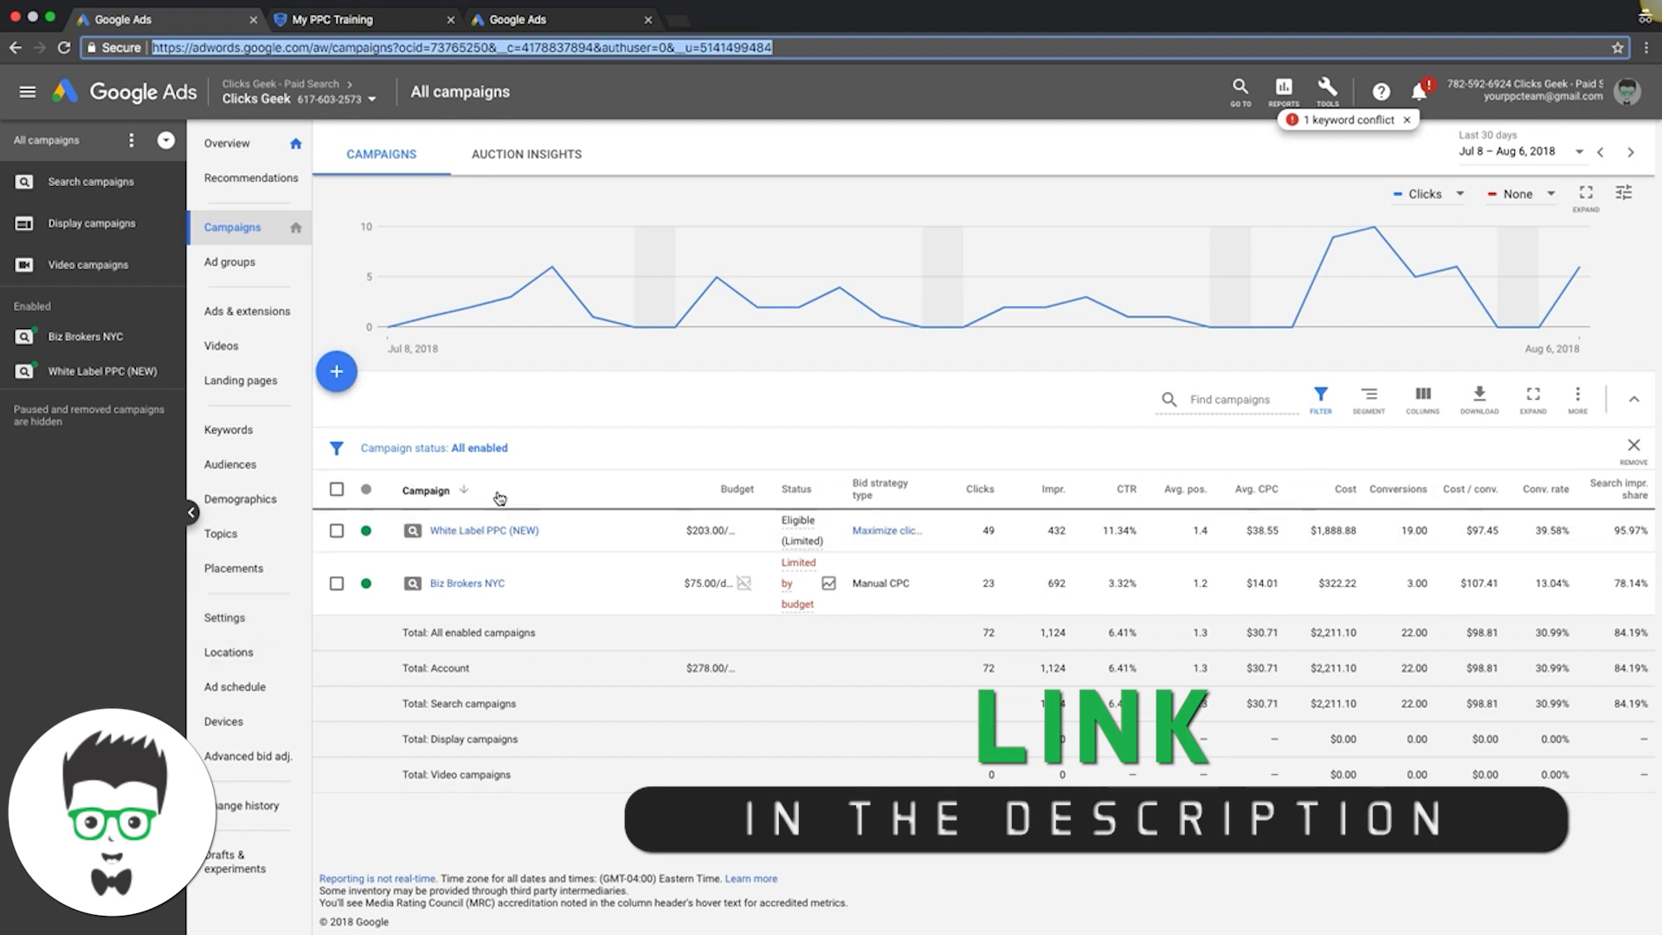
Step: From Tools, go to Audience manager and start a new Website visitors audience
{"action": "left_click", "coordinate": [1328, 91]}
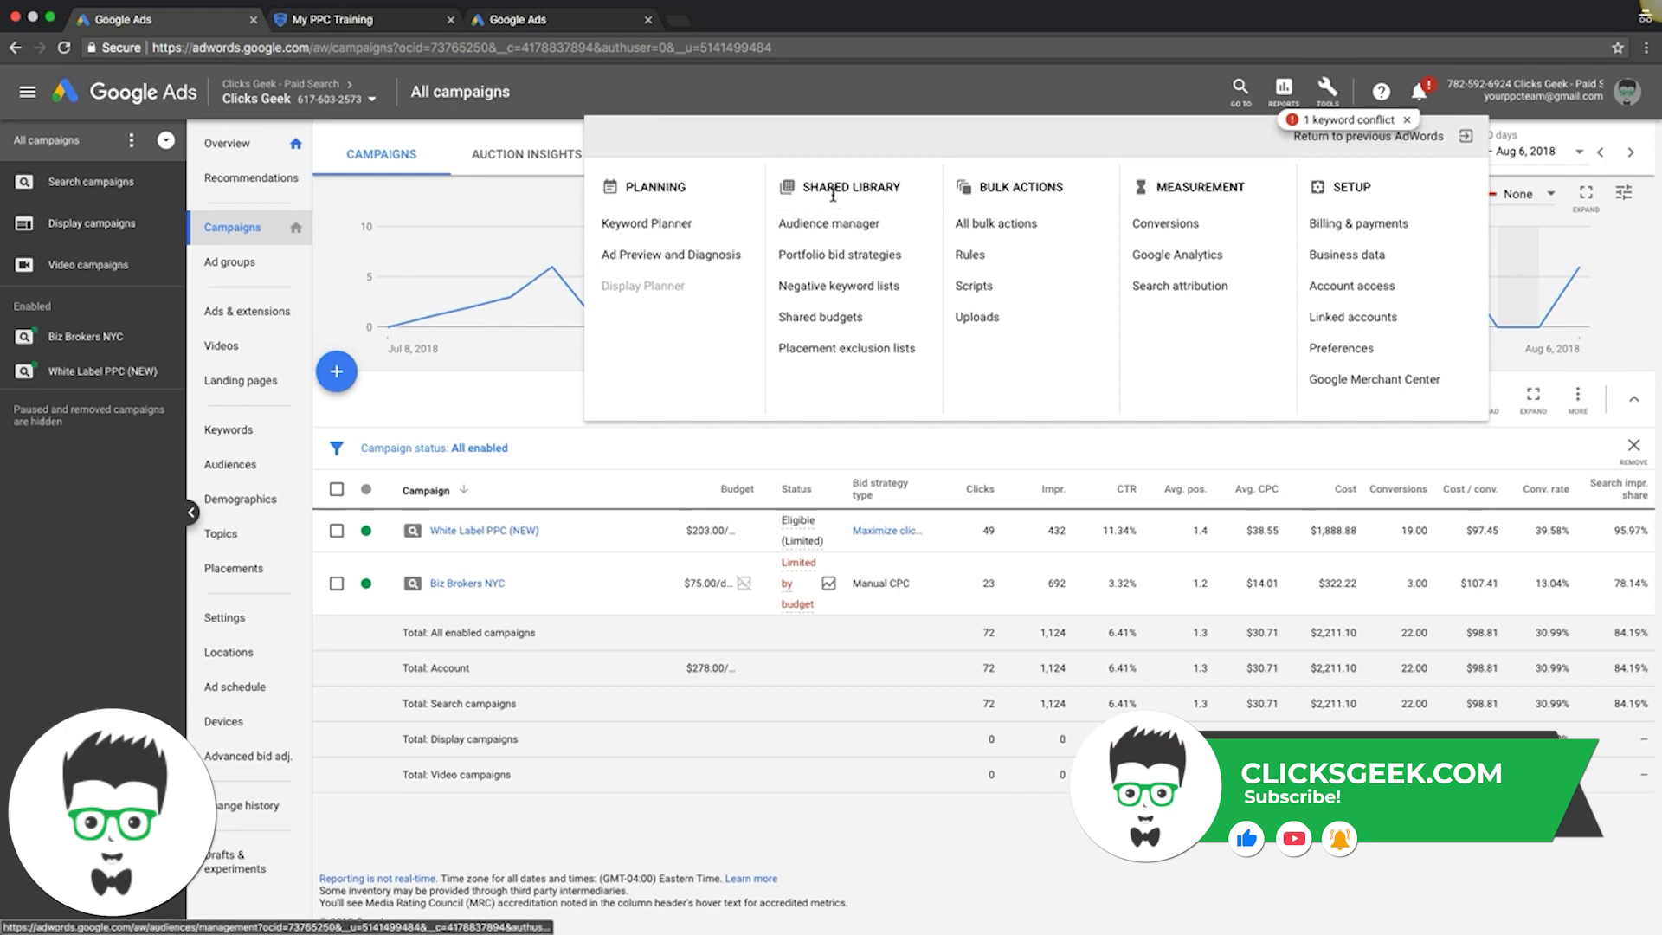
{"action": "left_click", "coordinate": [814, 225]}
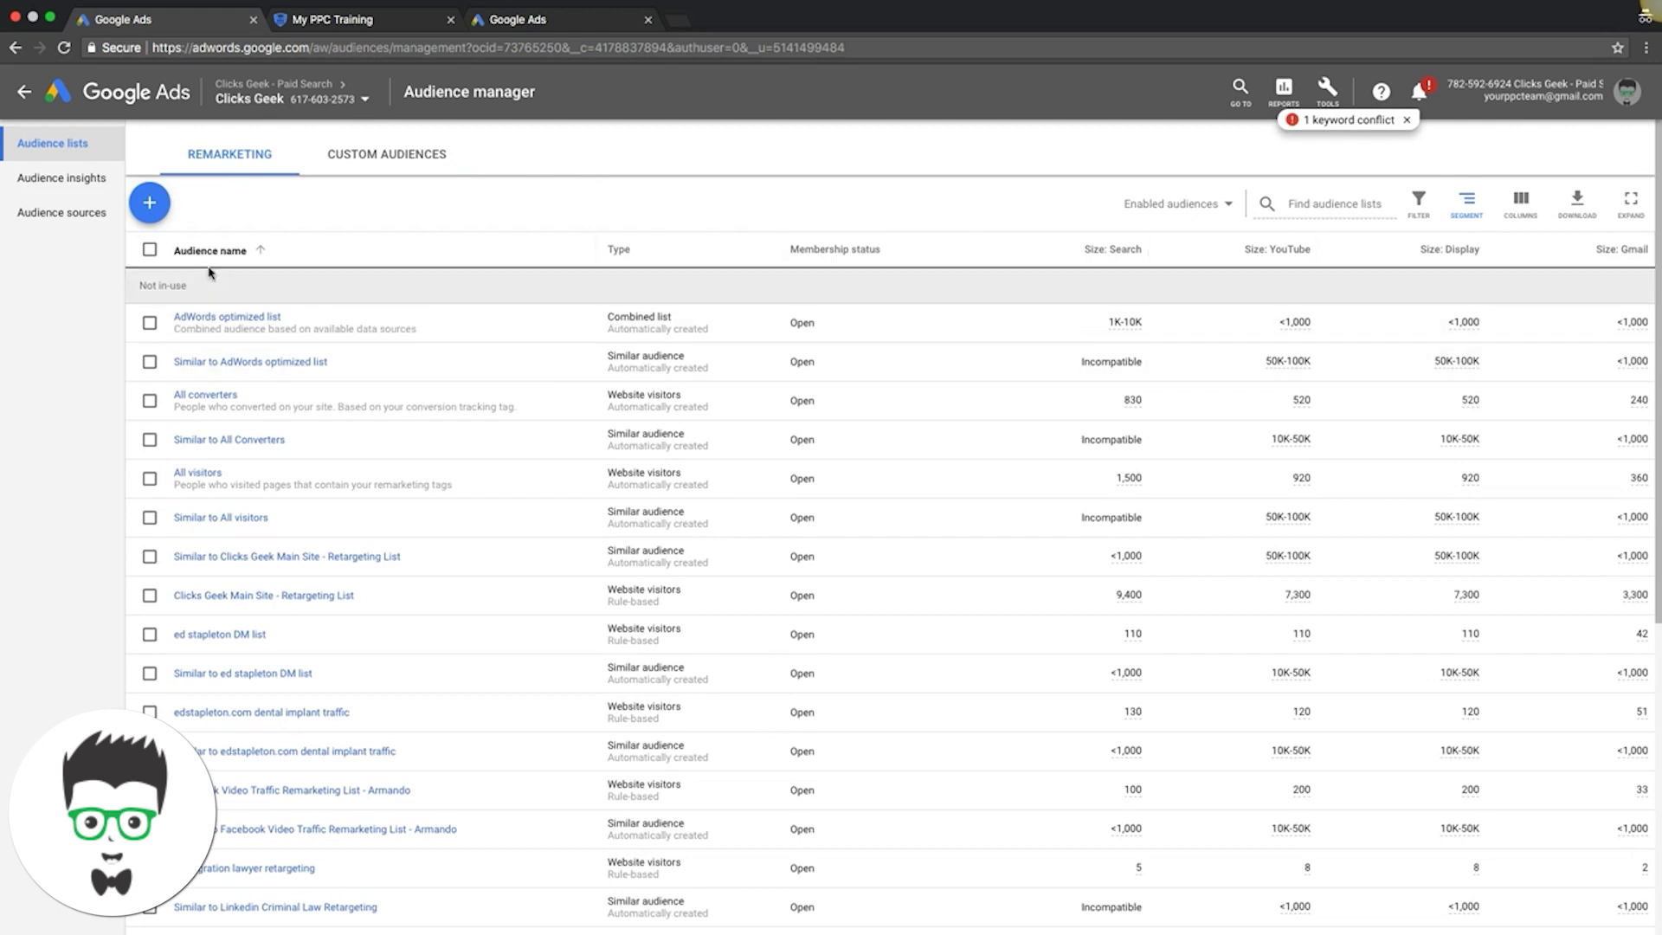
{"action": "left_click", "coordinate": [159, 207]}
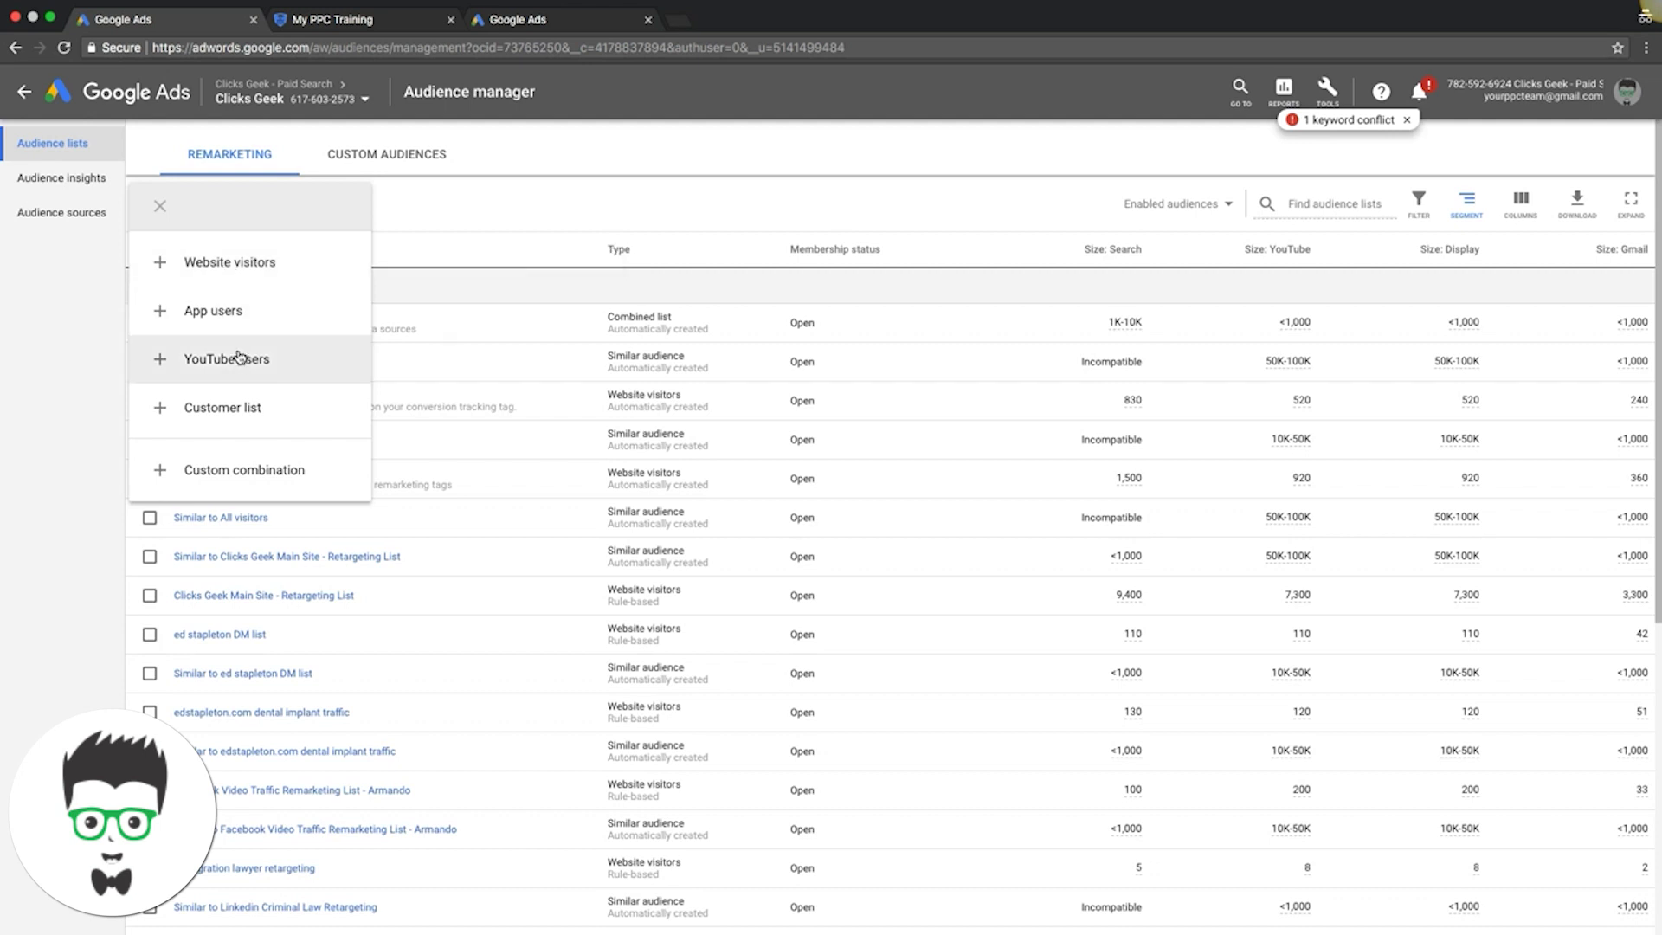
{"action": "left_click", "coordinate": [231, 264]}
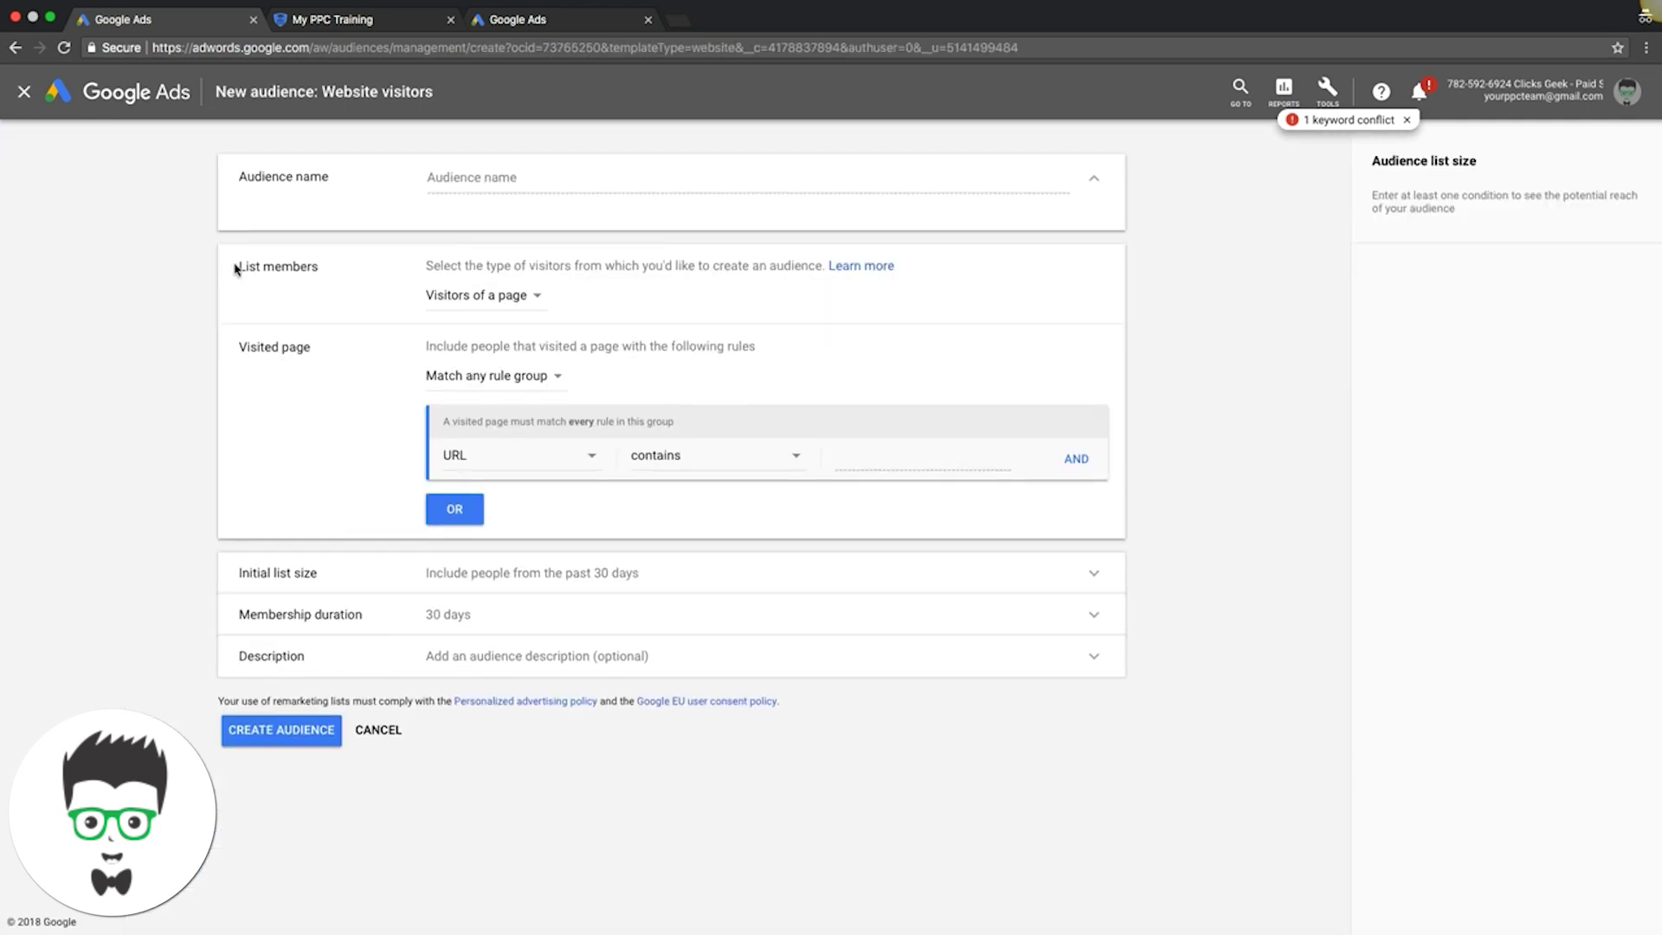
{"action": "left_click", "coordinate": [475, 179]}
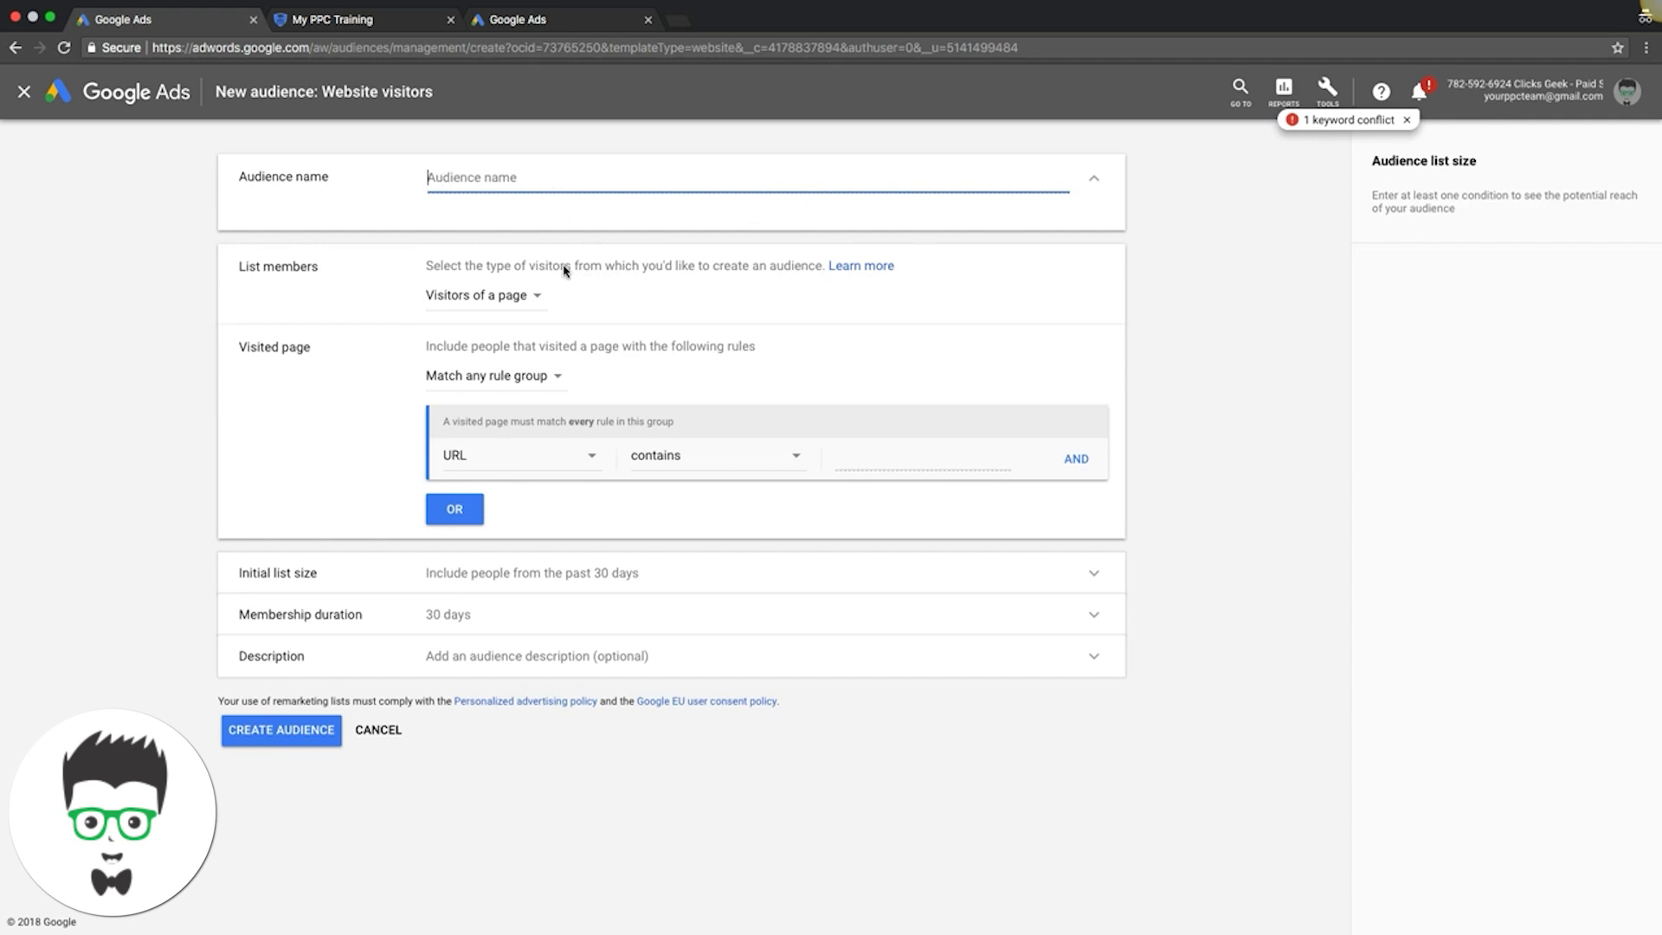
{"action": "left_click", "coordinate": [505, 299]}
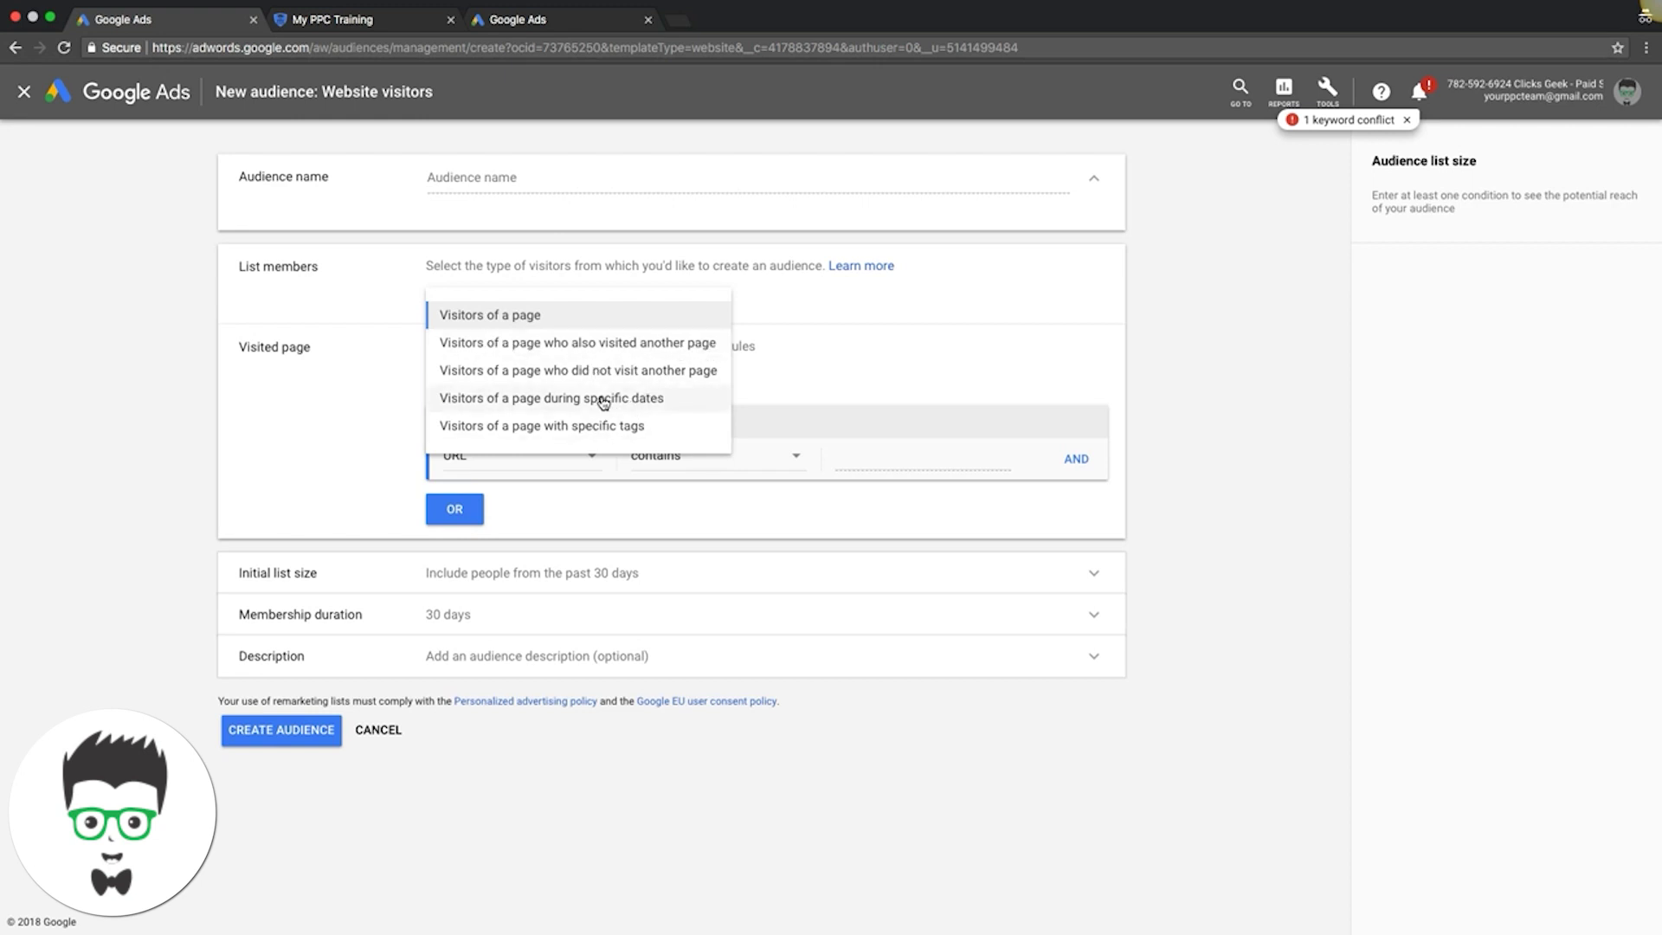
{"action": "left_click", "coordinate": [489, 321]}
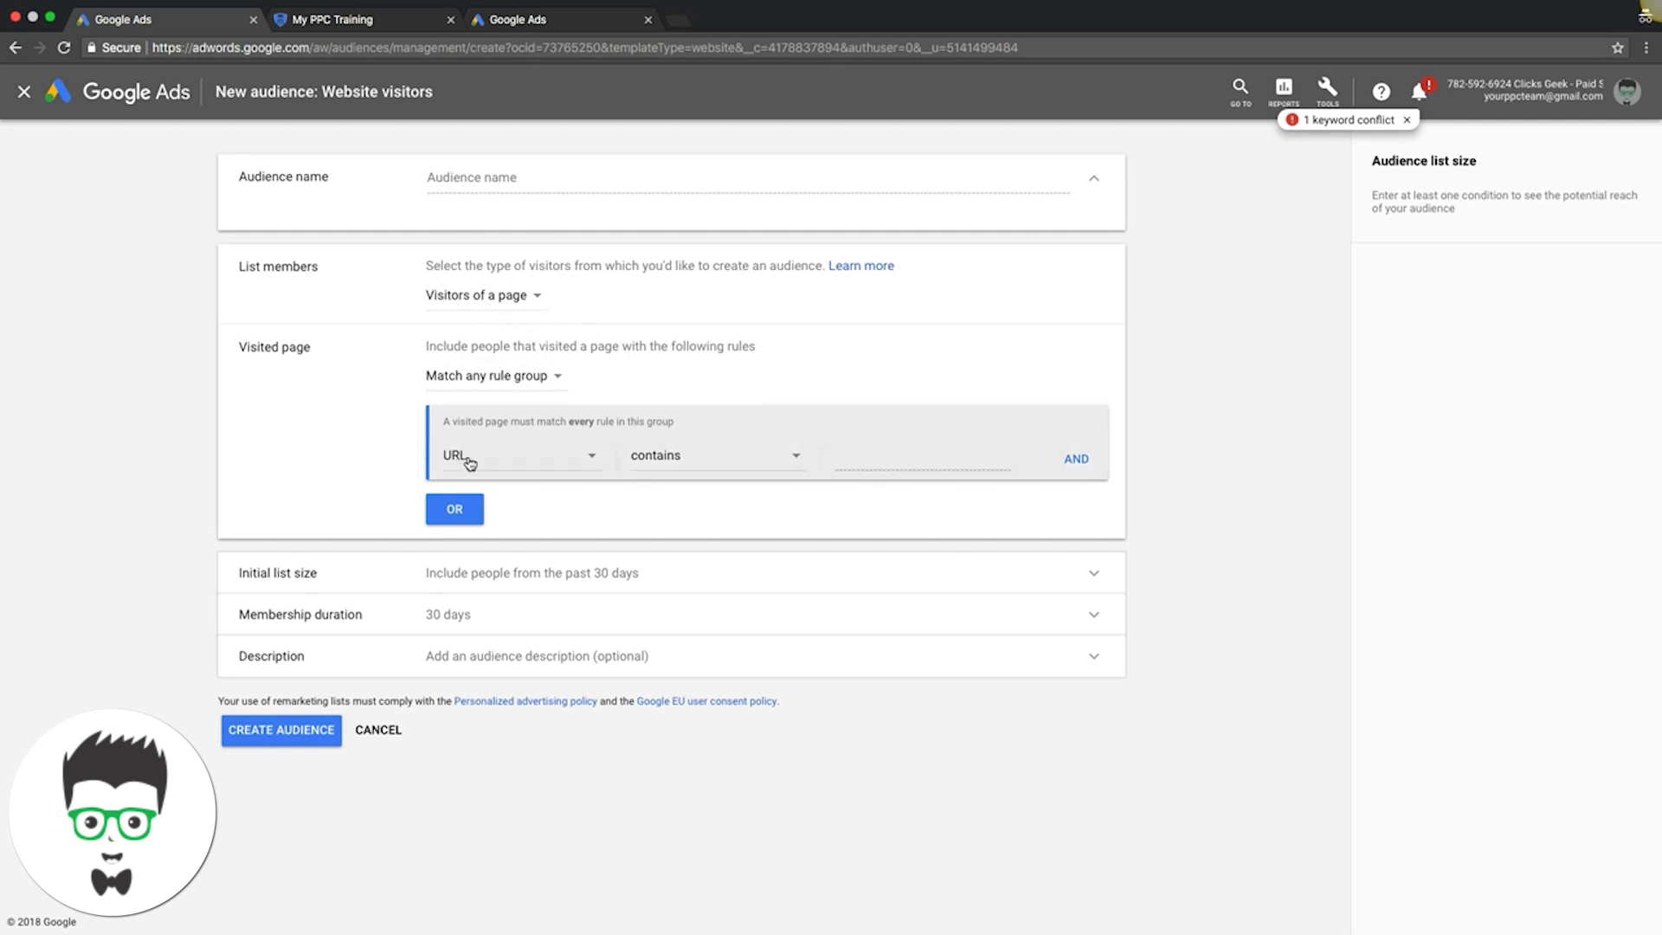
{"action": "left_click", "coordinate": [863, 456]}
{"action": "type", "text": "m"}
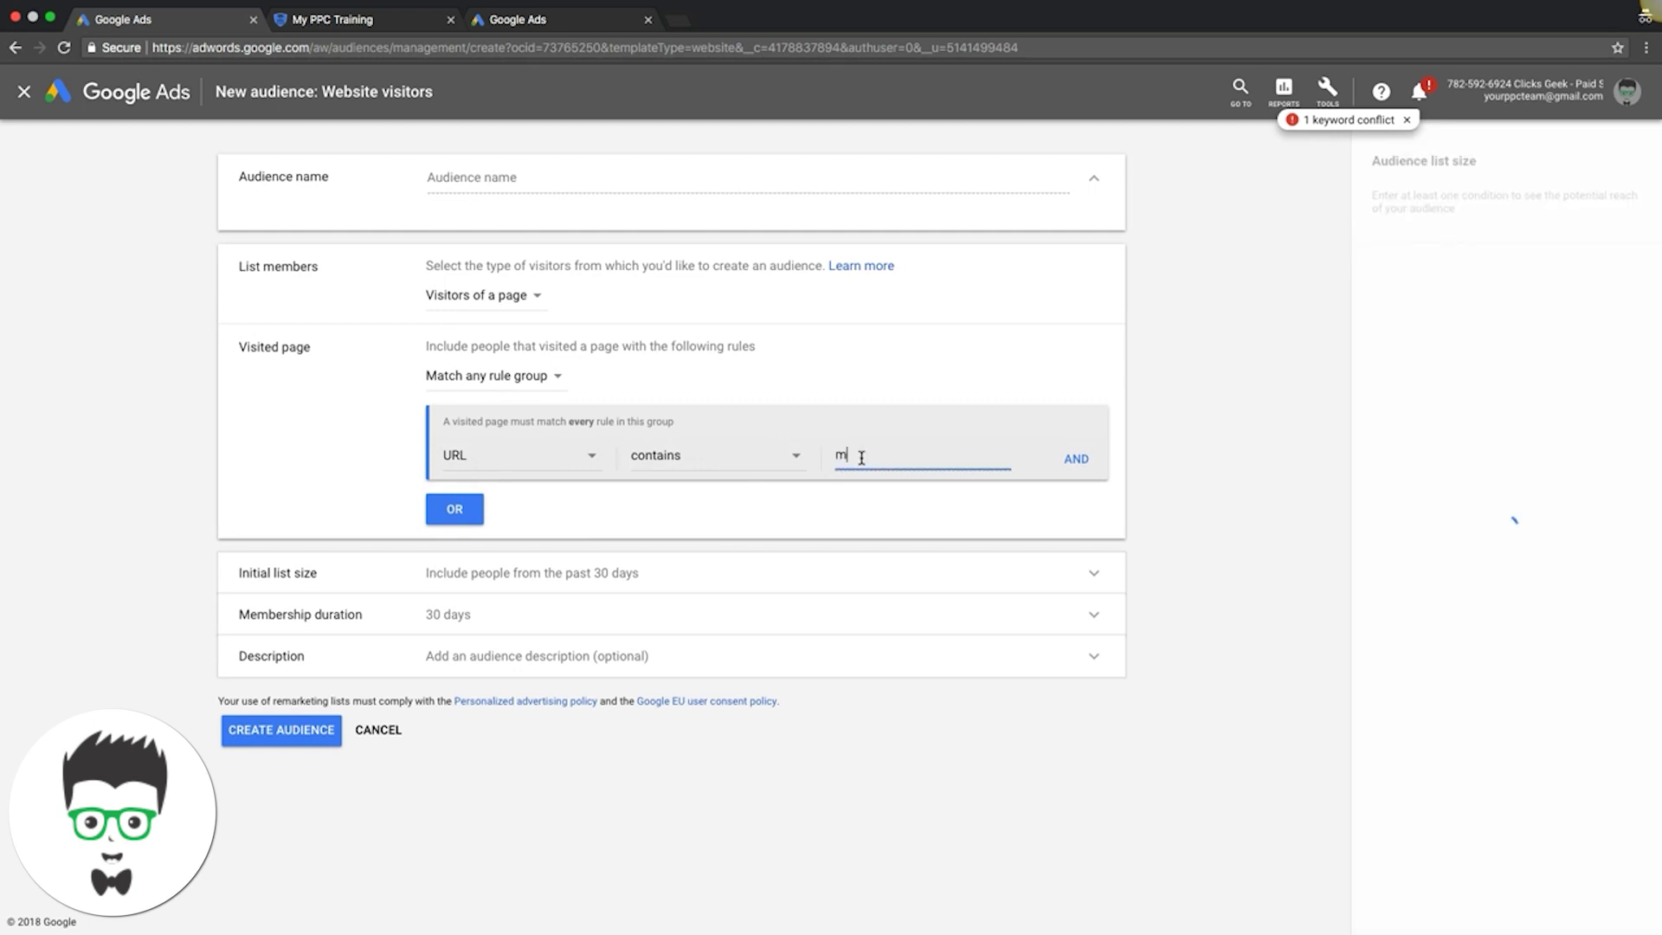
{"action": "type", "text": "yppctra"}
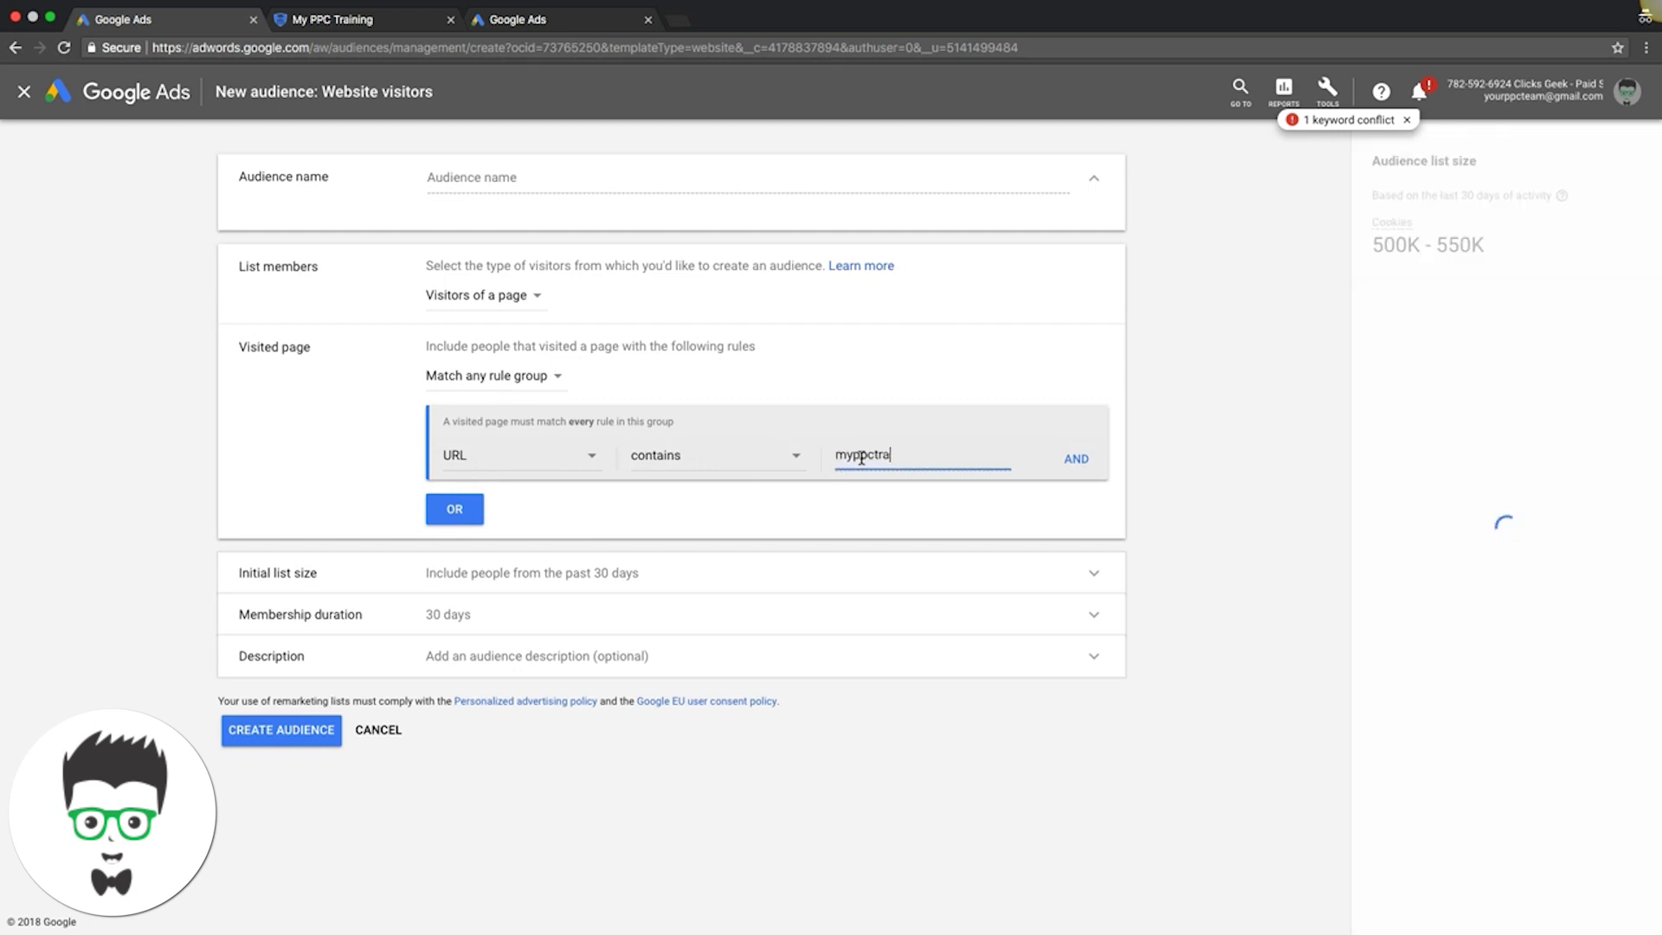
{"action": "type", "text": "ining.com/"}
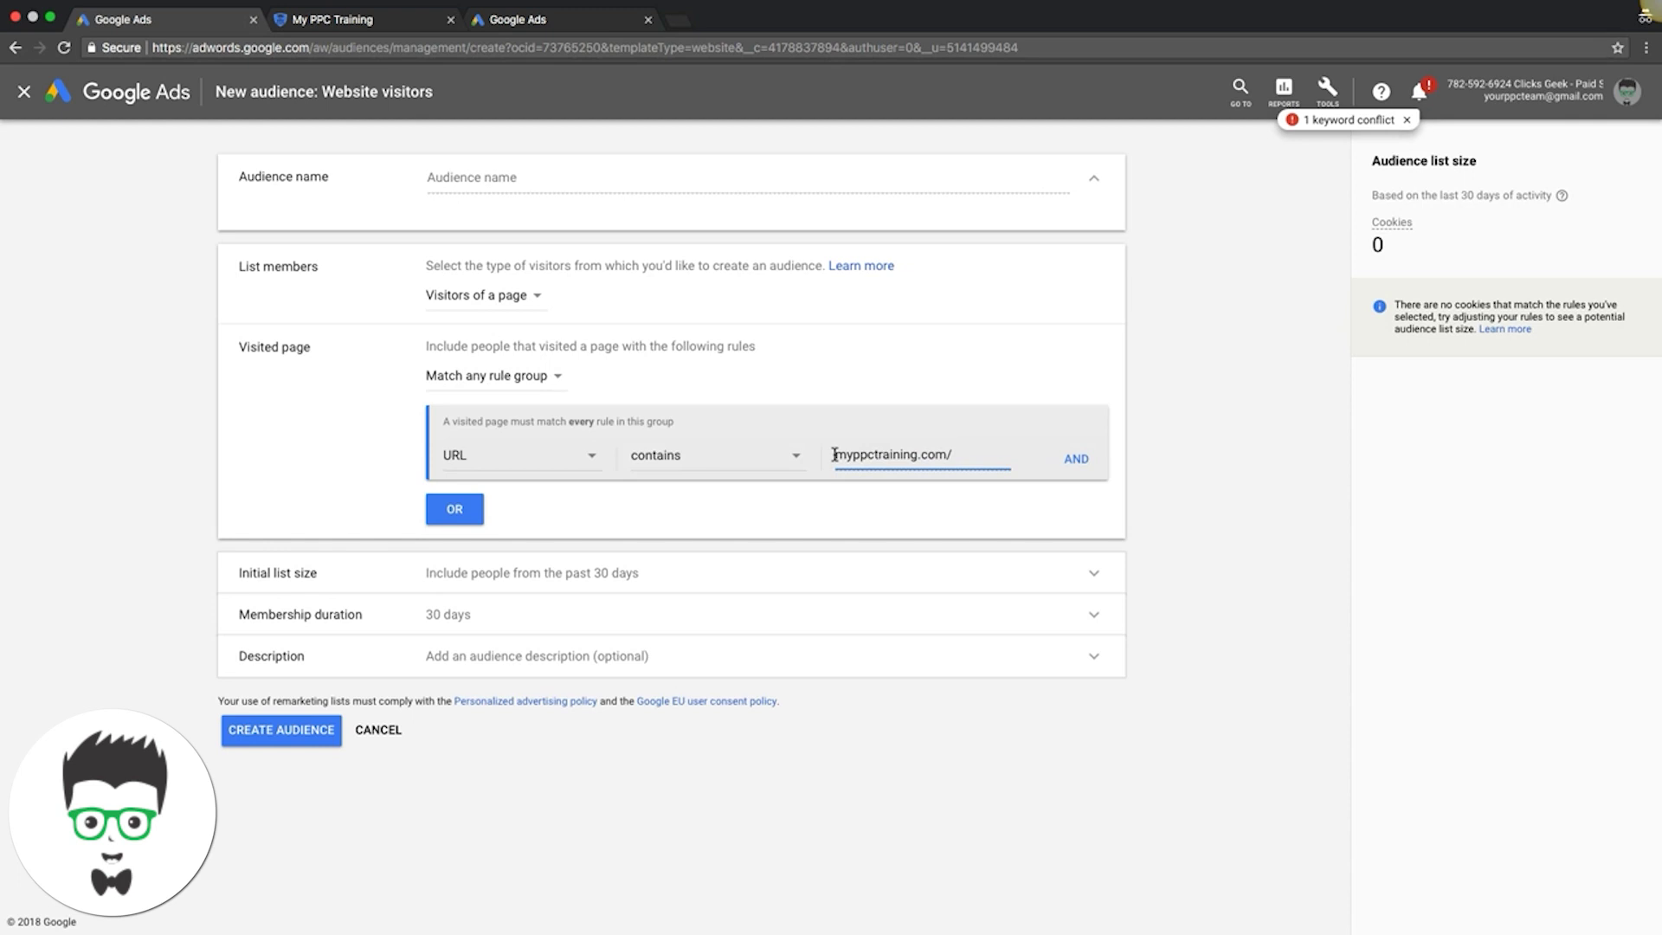
{"action": "left_click", "coordinate": [835, 454]}
{"action": "type", "text": "http://"}
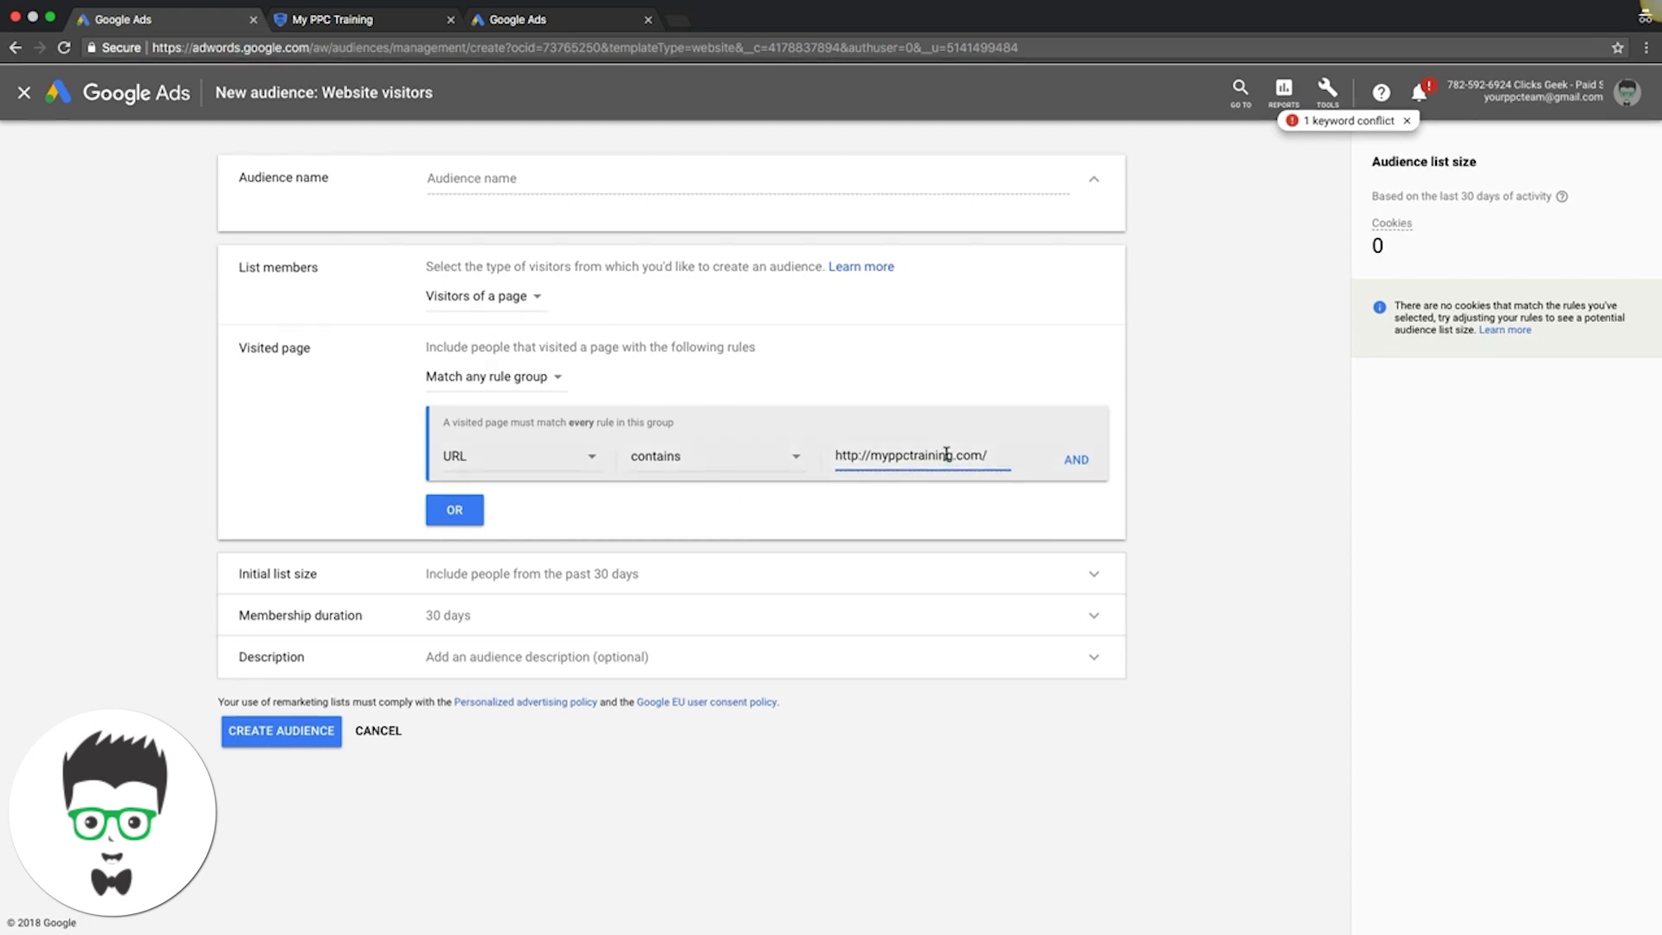
{"action": "left_click", "coordinate": [493, 593]}
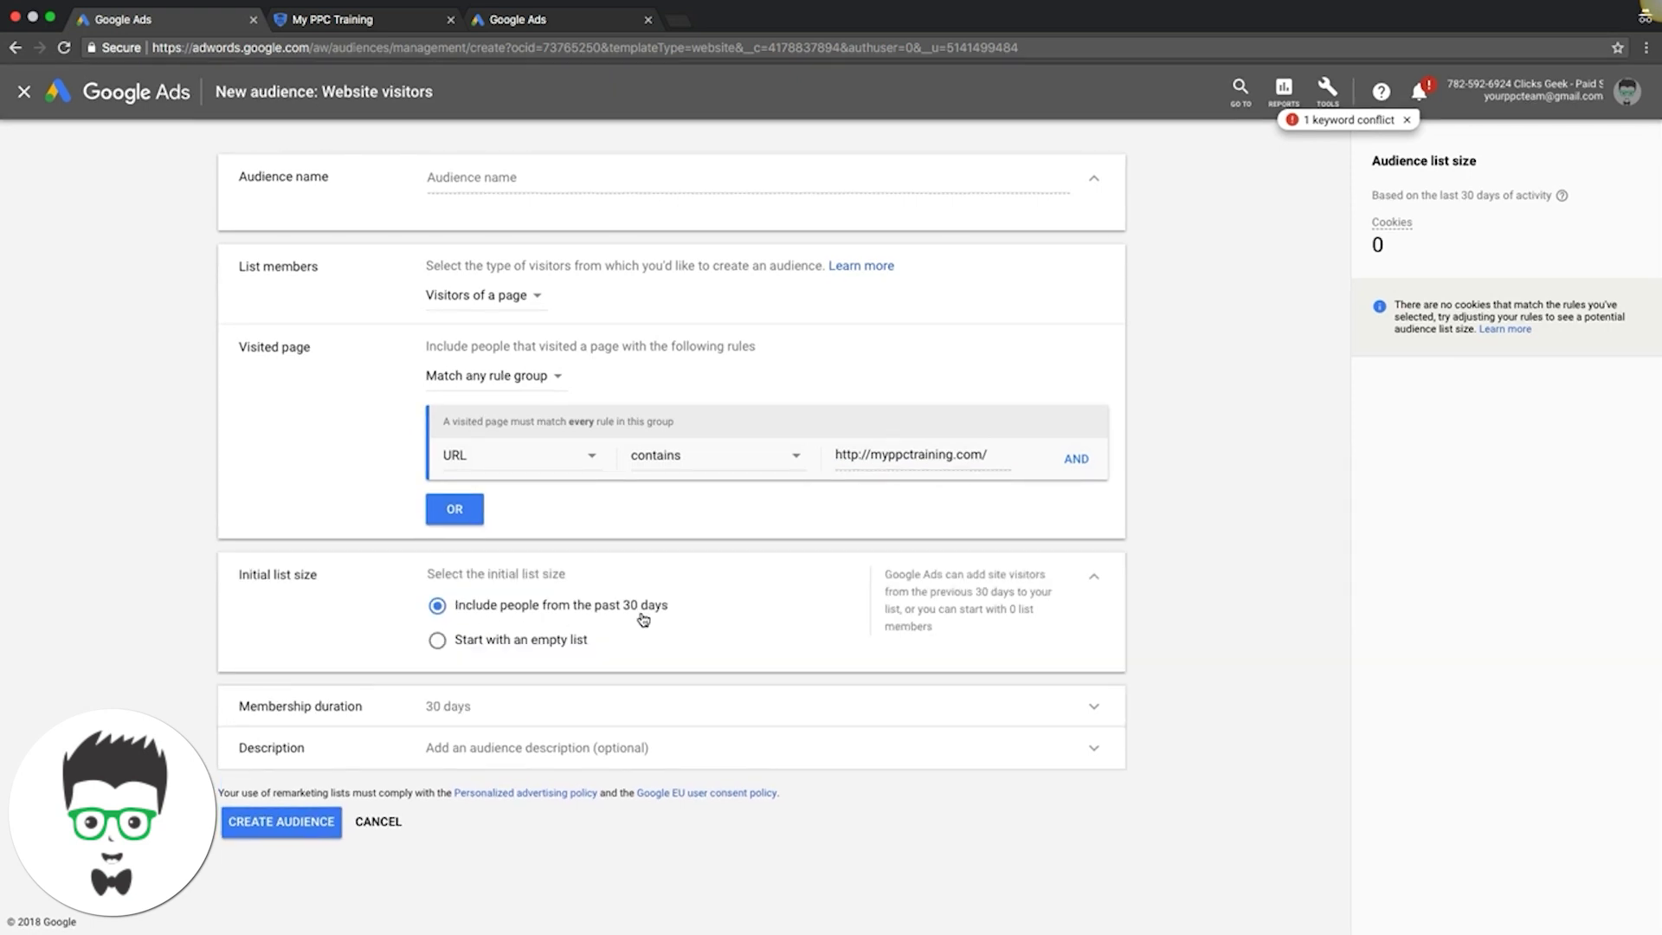
Step: Change the membership duration from 30 to 540 days, then leave the audience form
{"action": "left_click", "coordinate": [464, 712]}
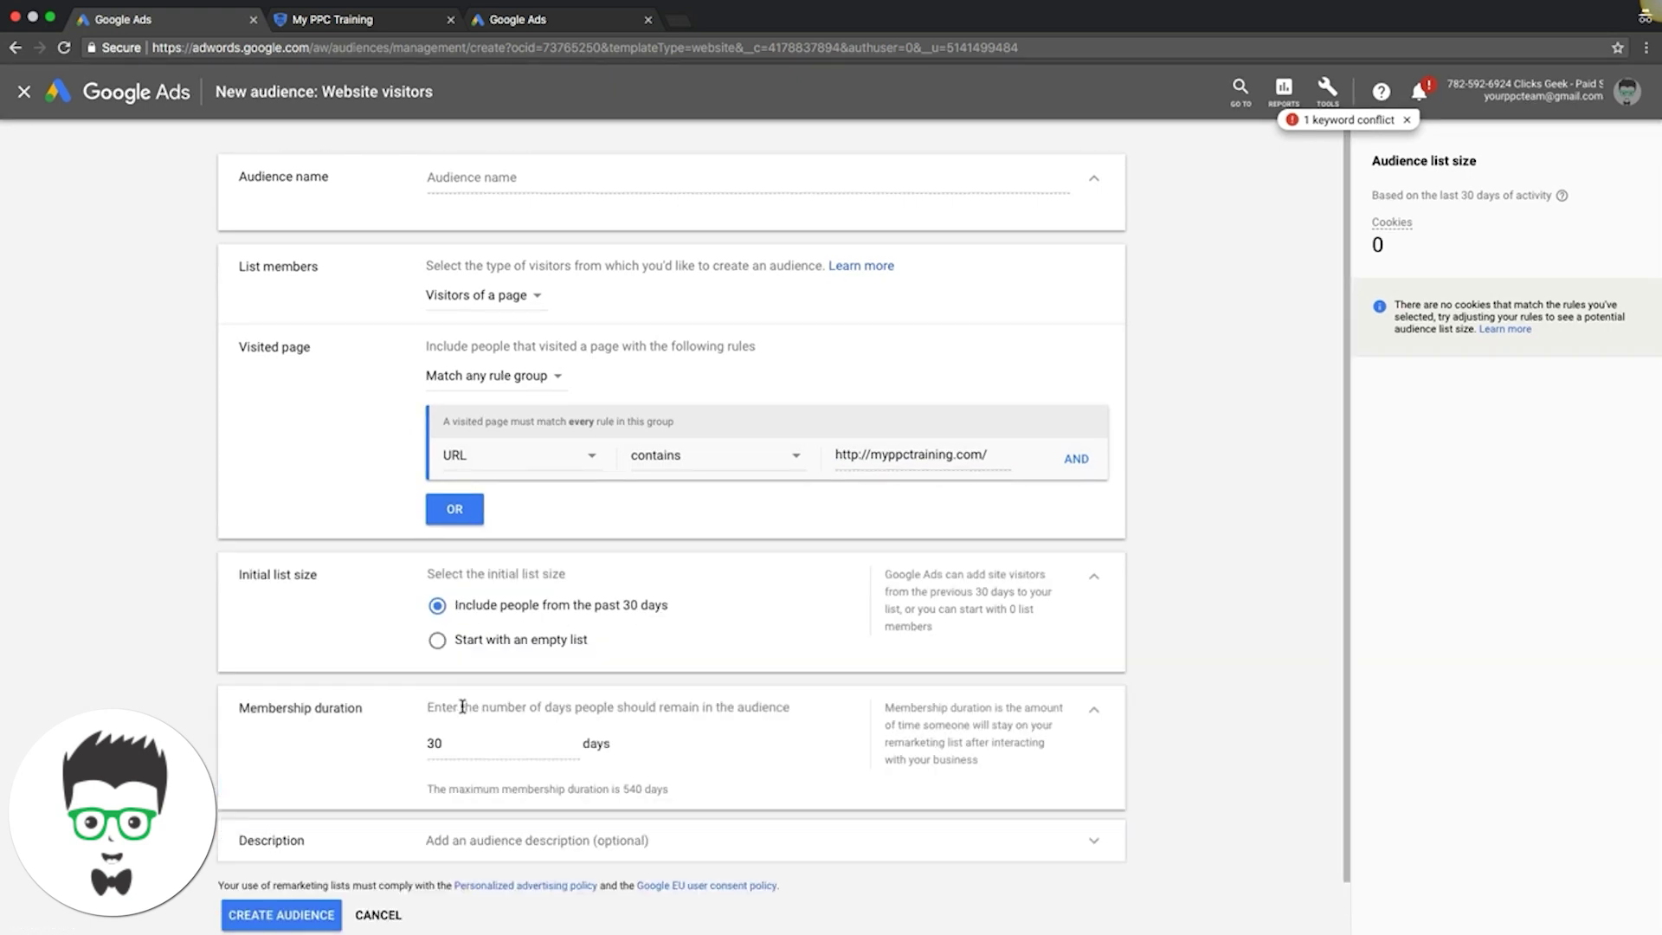
{"action": "scroll", "coordinate": [191, 597], "scroll_direction": "down", "scroll_amount": 1}
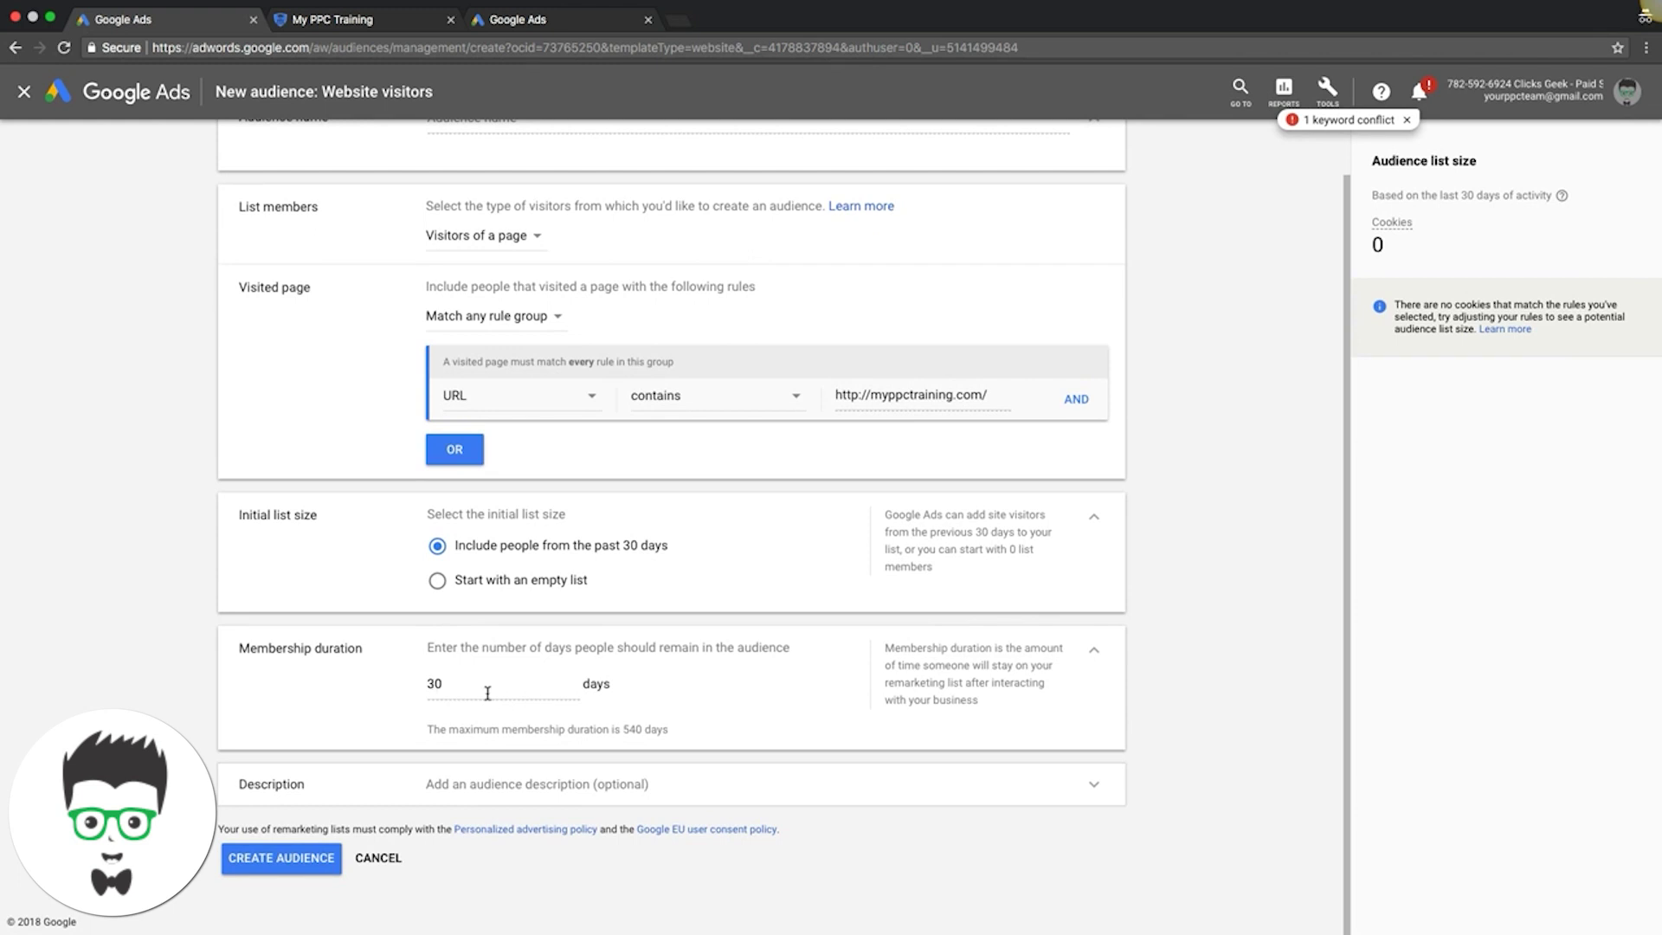
{"action": "left_click", "coordinate": [446, 683]}
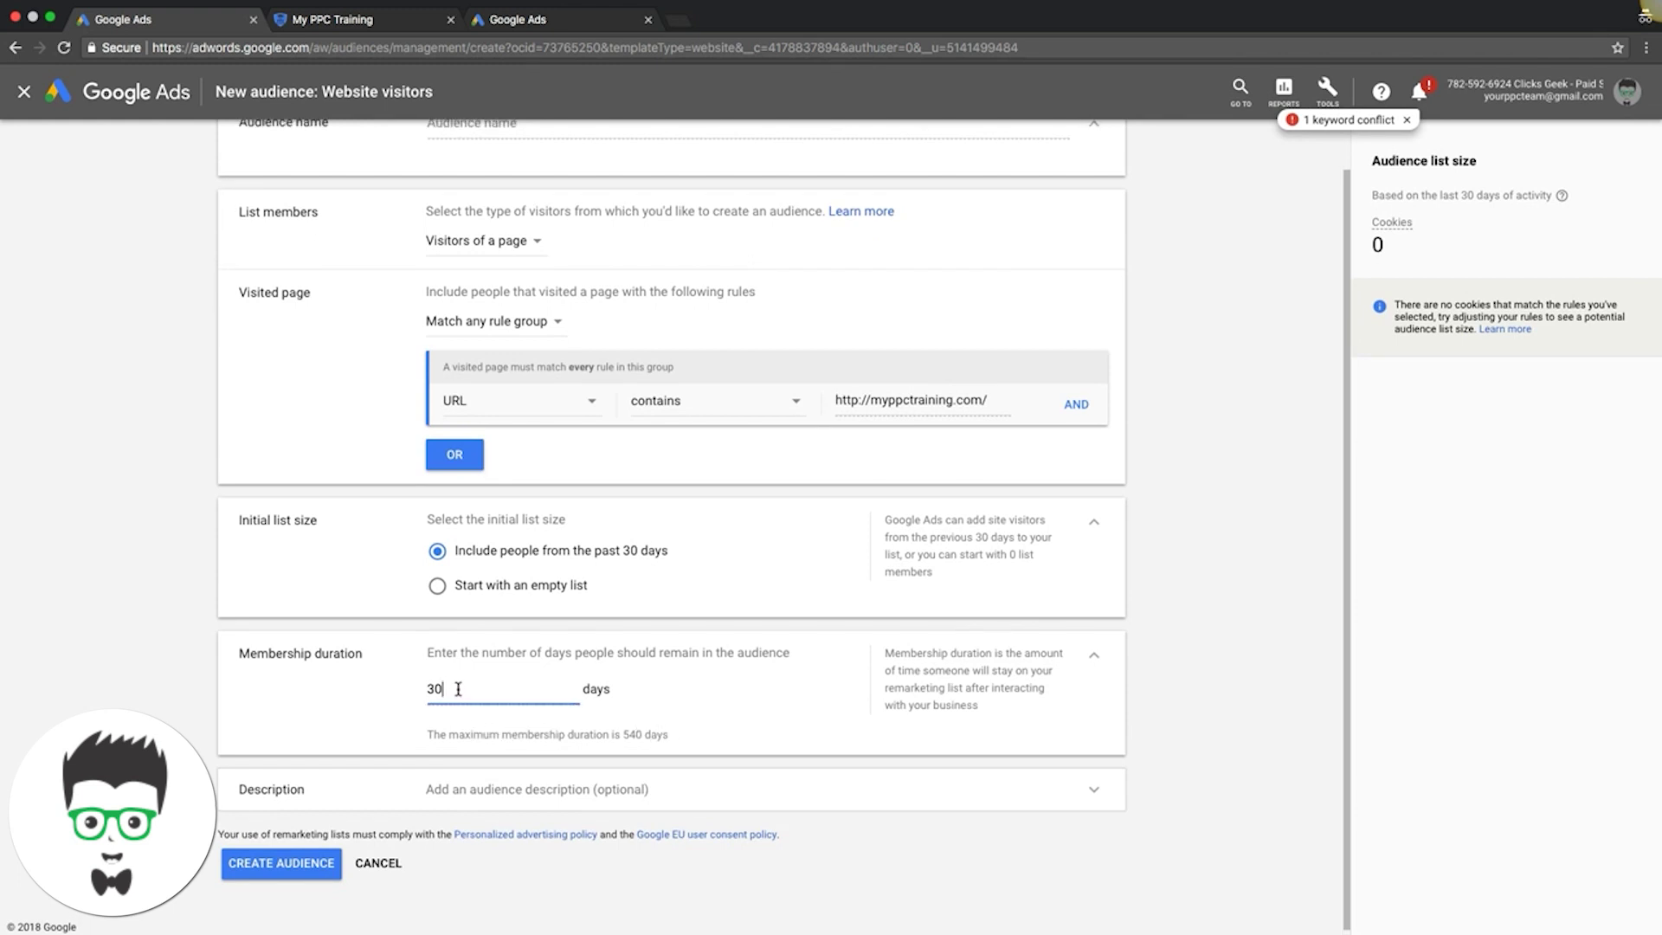
{"action": "double_click", "coordinate": [424, 690]}
{"action": "type", "text": "540"}
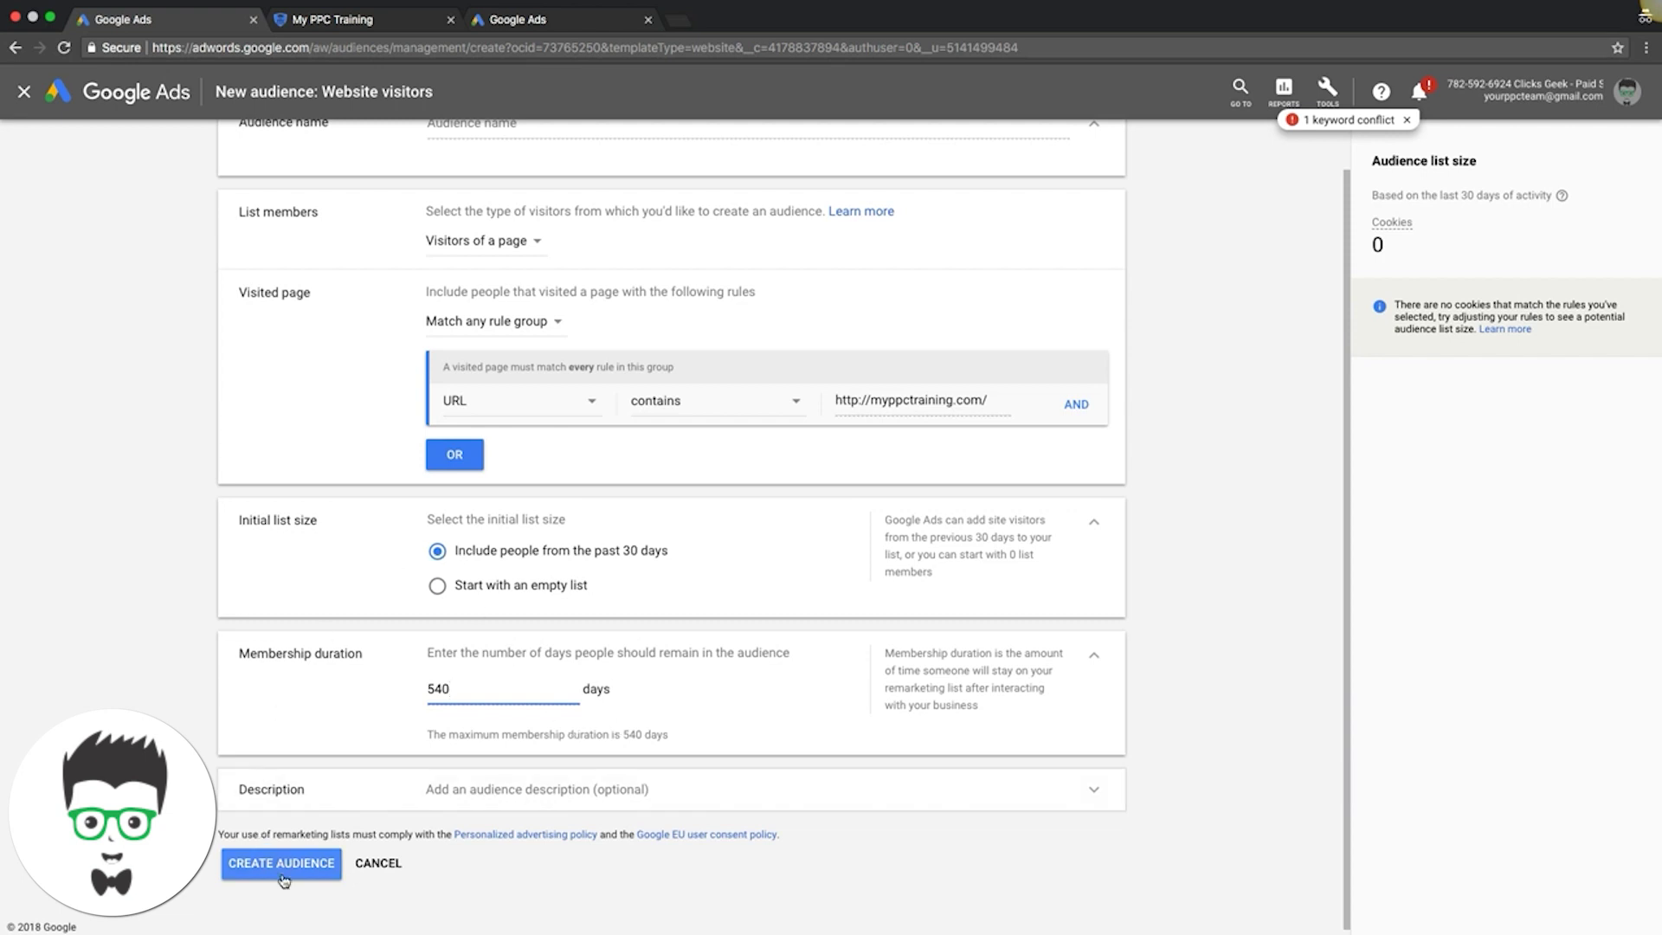
{"action": "scroll", "coordinate": [346, 485], "scroll_direction": "up", "scroll_amount": 1}
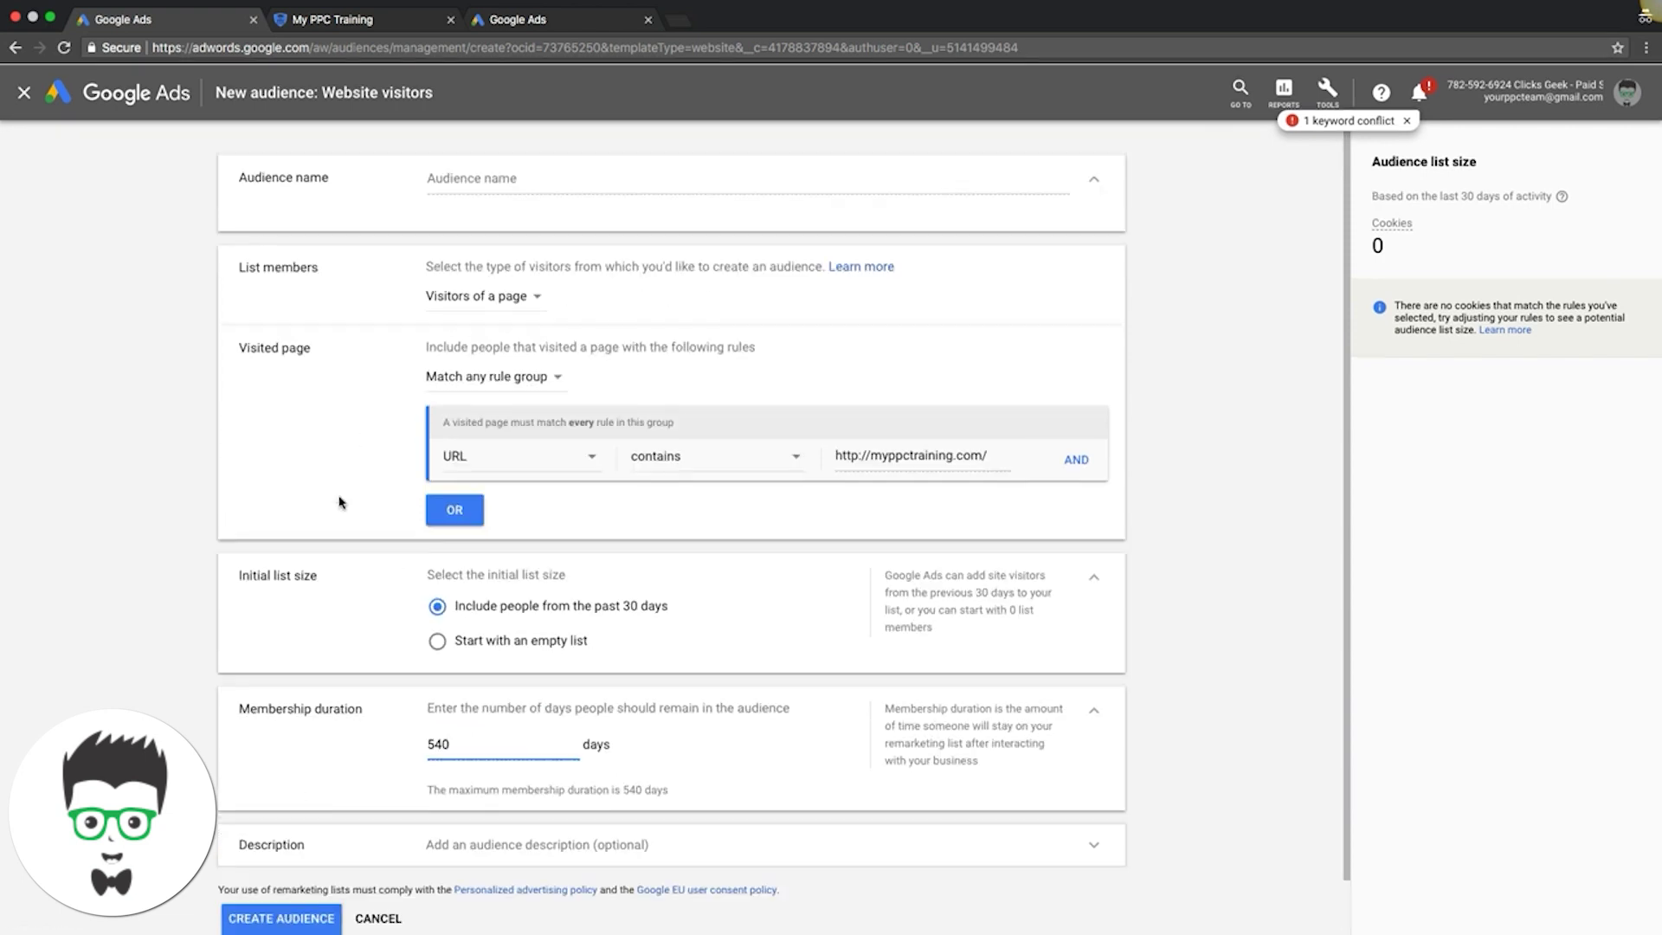
{"action": "scroll", "coordinate": [337, 500], "scroll_direction": "down", "scroll_amount": 1}
{"action": "left_click", "coordinate": [379, 857]}
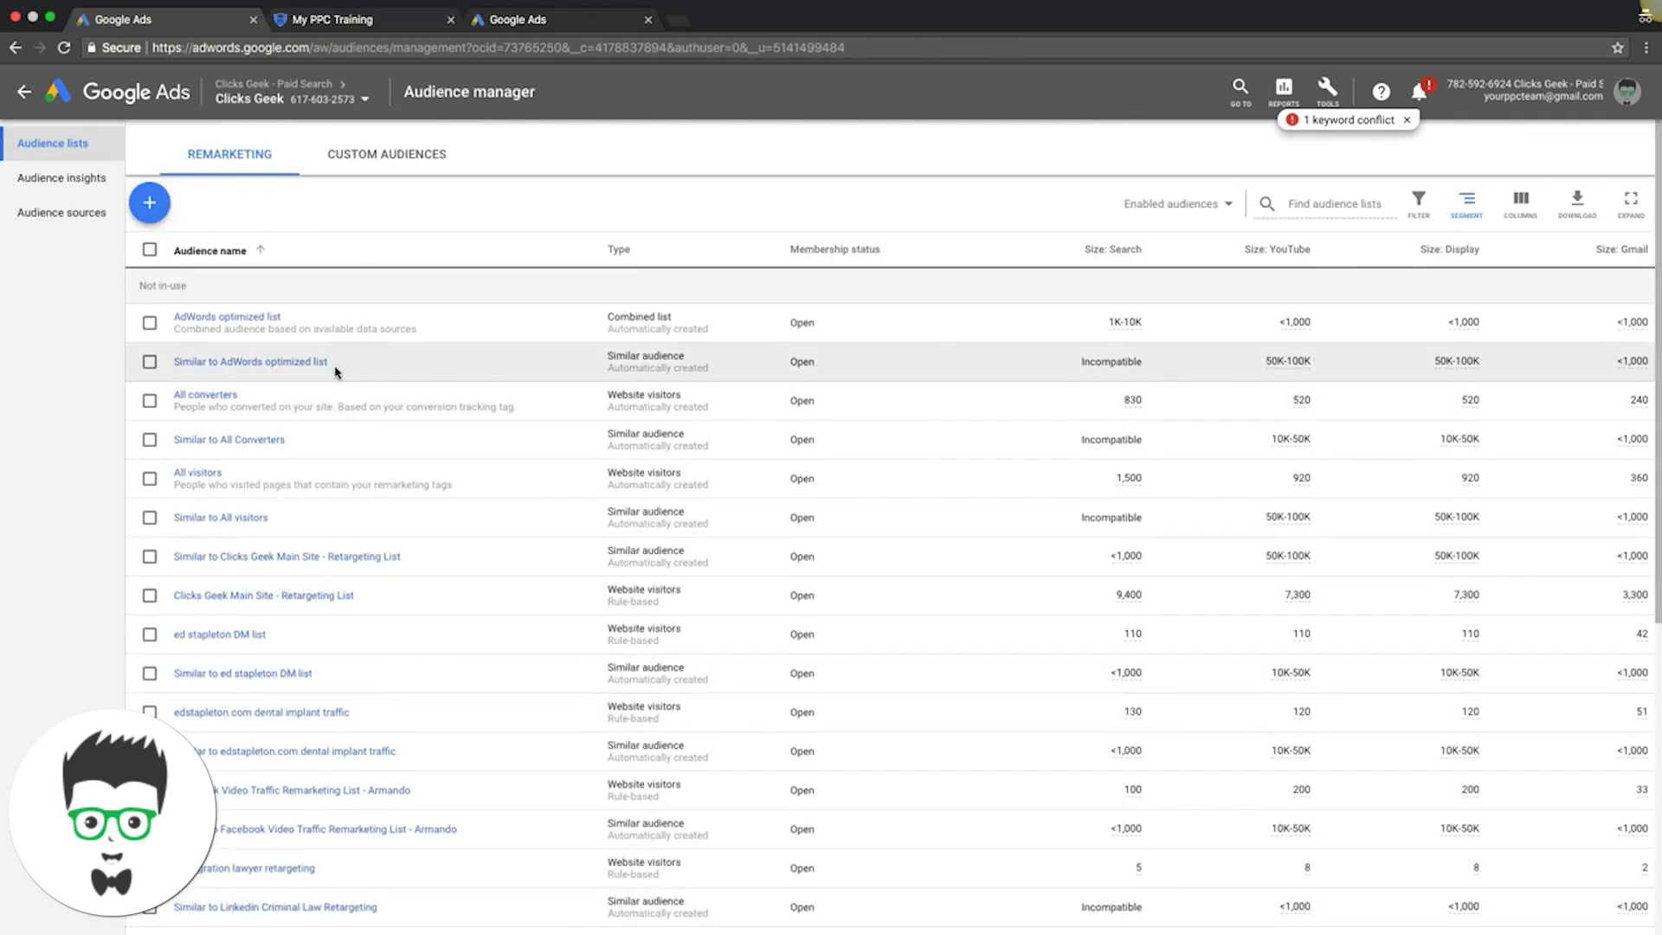
Step: Scroll down through the remarketing audience lists and back up
{"action": "scroll", "coordinate": [360, 407], "scroll_direction": "down", "scroll_amount": 5}
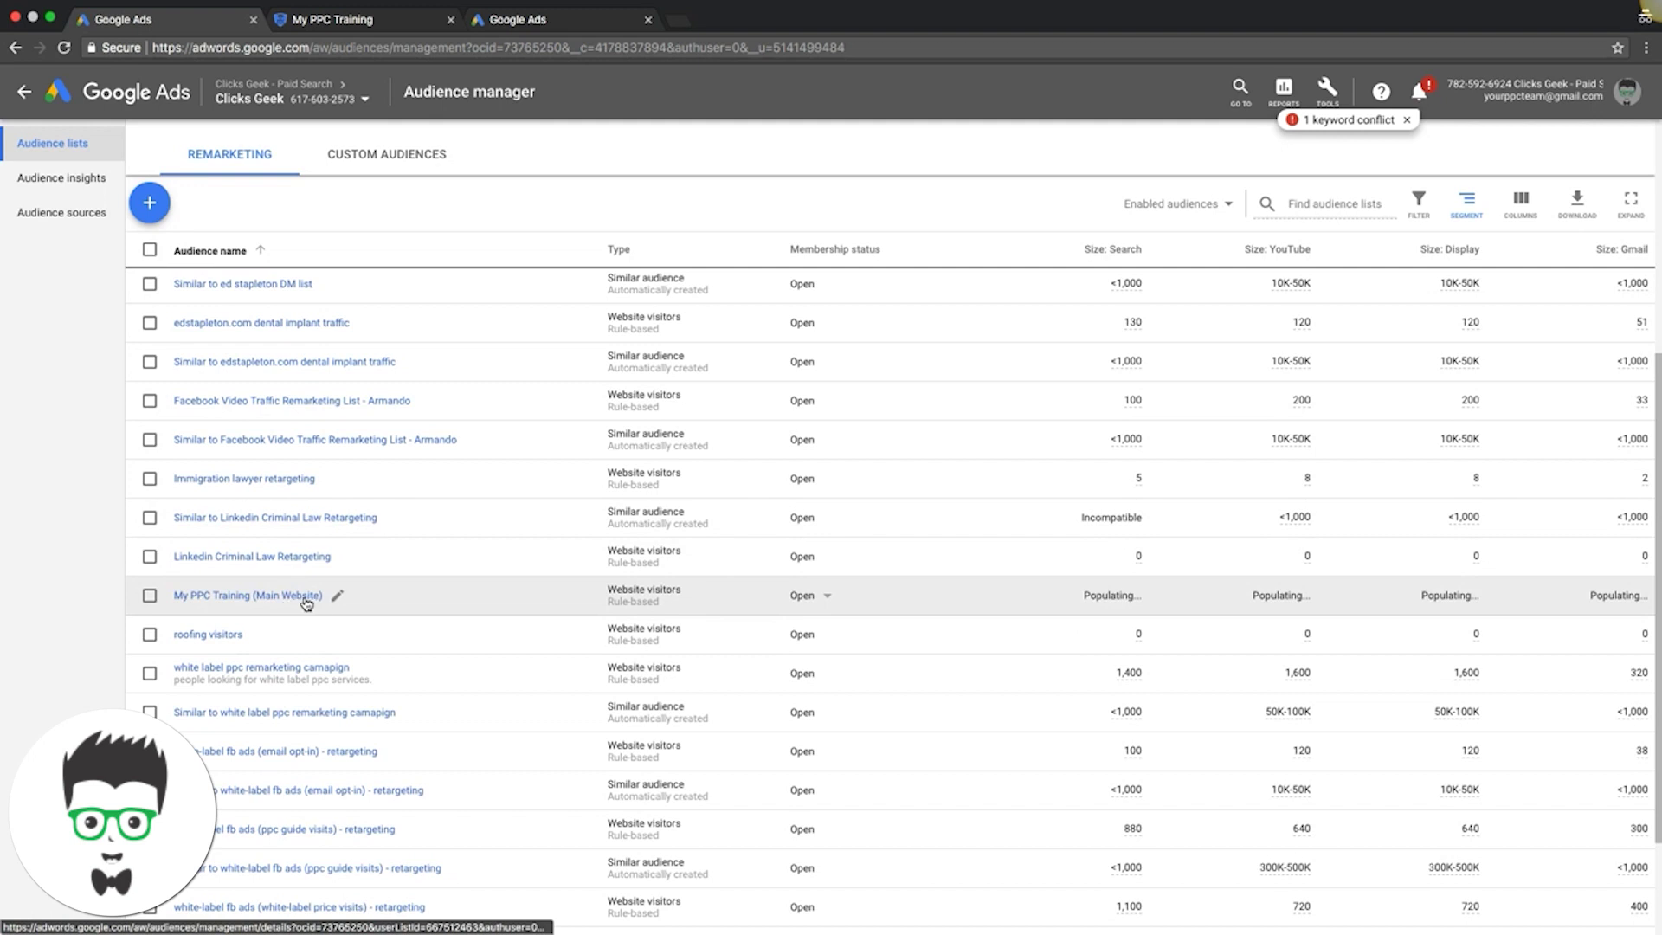
{"action": "scroll", "coordinate": [334, 441], "scroll_direction": "up", "scroll_amount": 5}
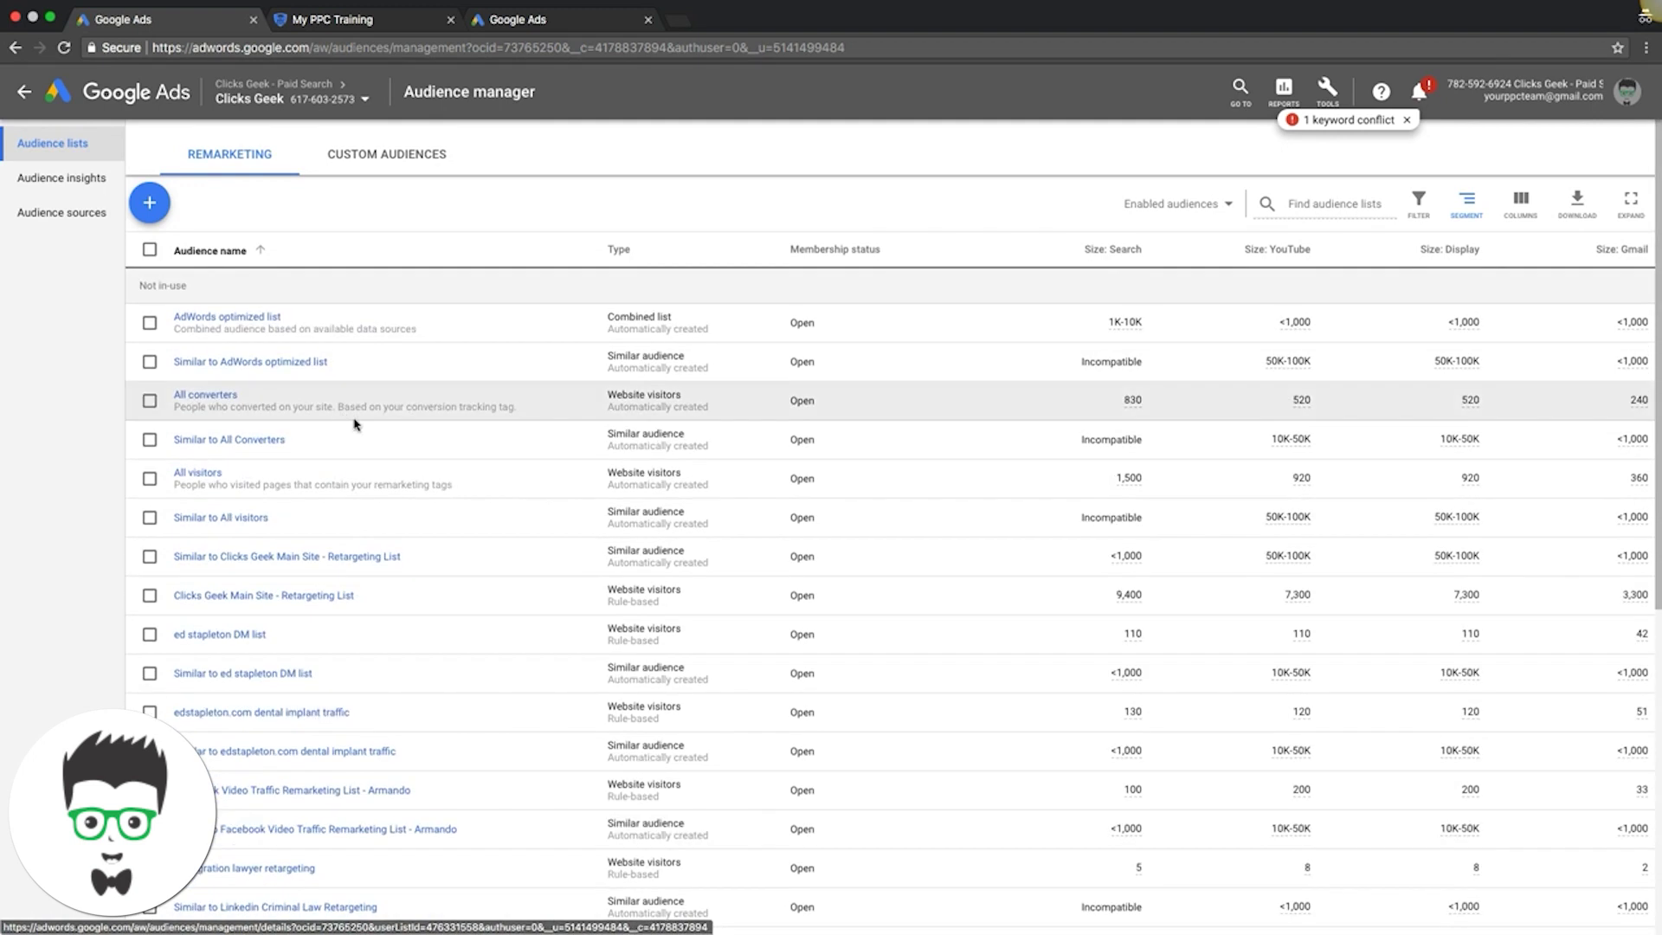
Step: Open the Google Ads tag details under Audience sources and select its global site tag code
{"action": "left_click", "coordinate": [64, 217]}
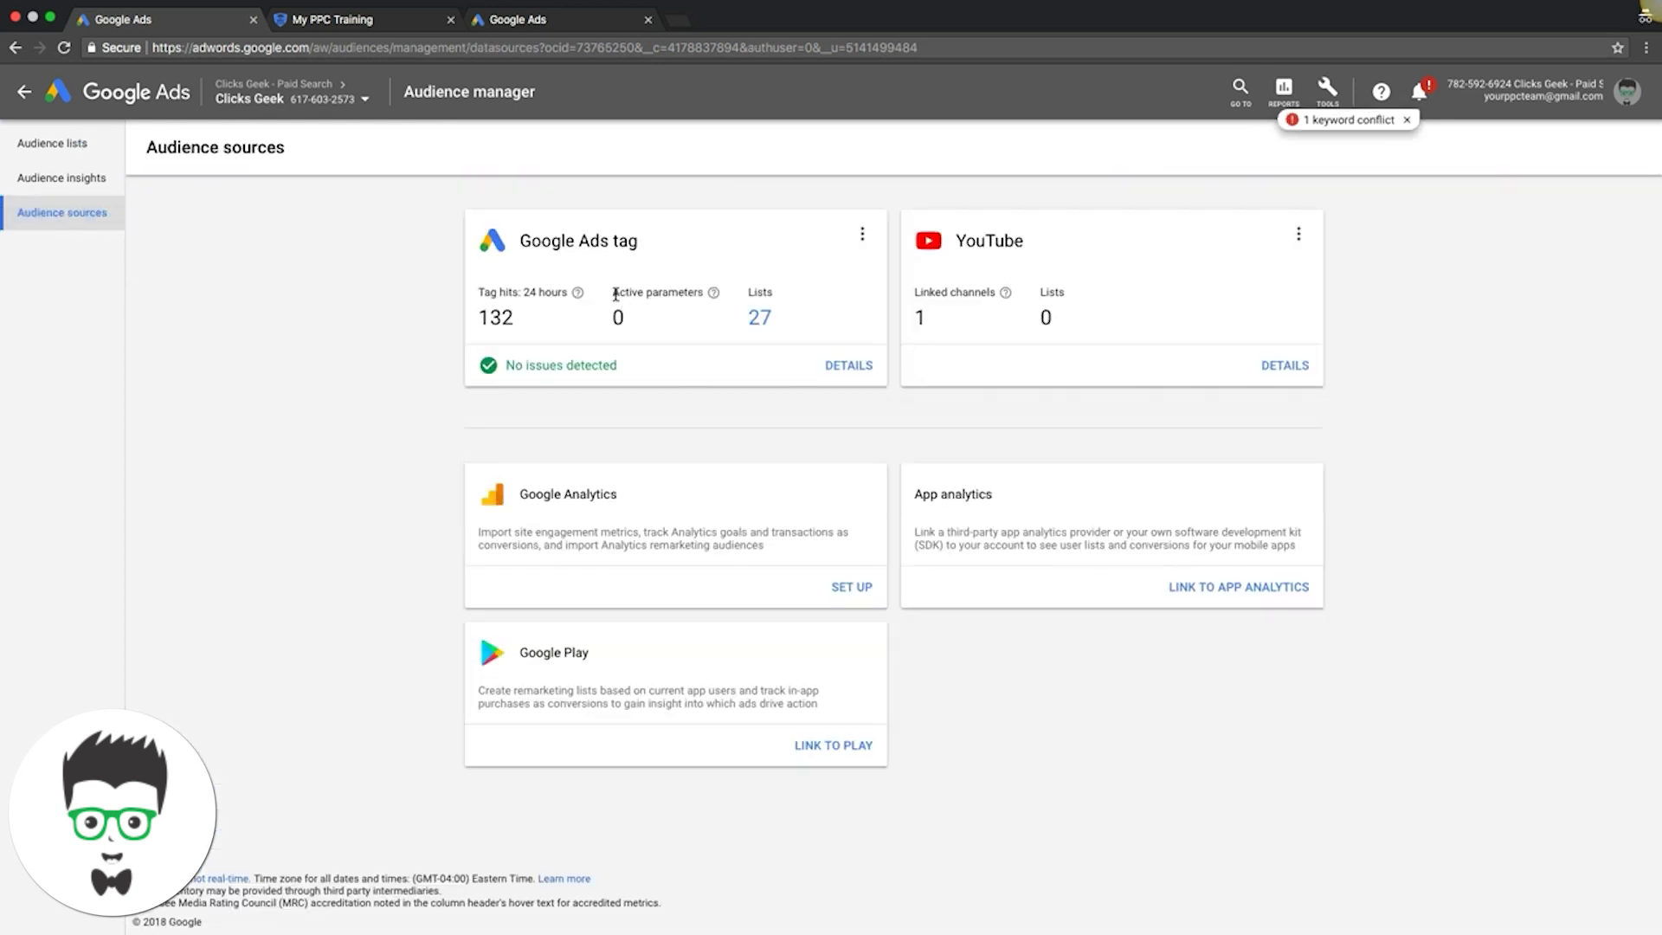
{"action": "left_click", "coordinate": [848, 367]}
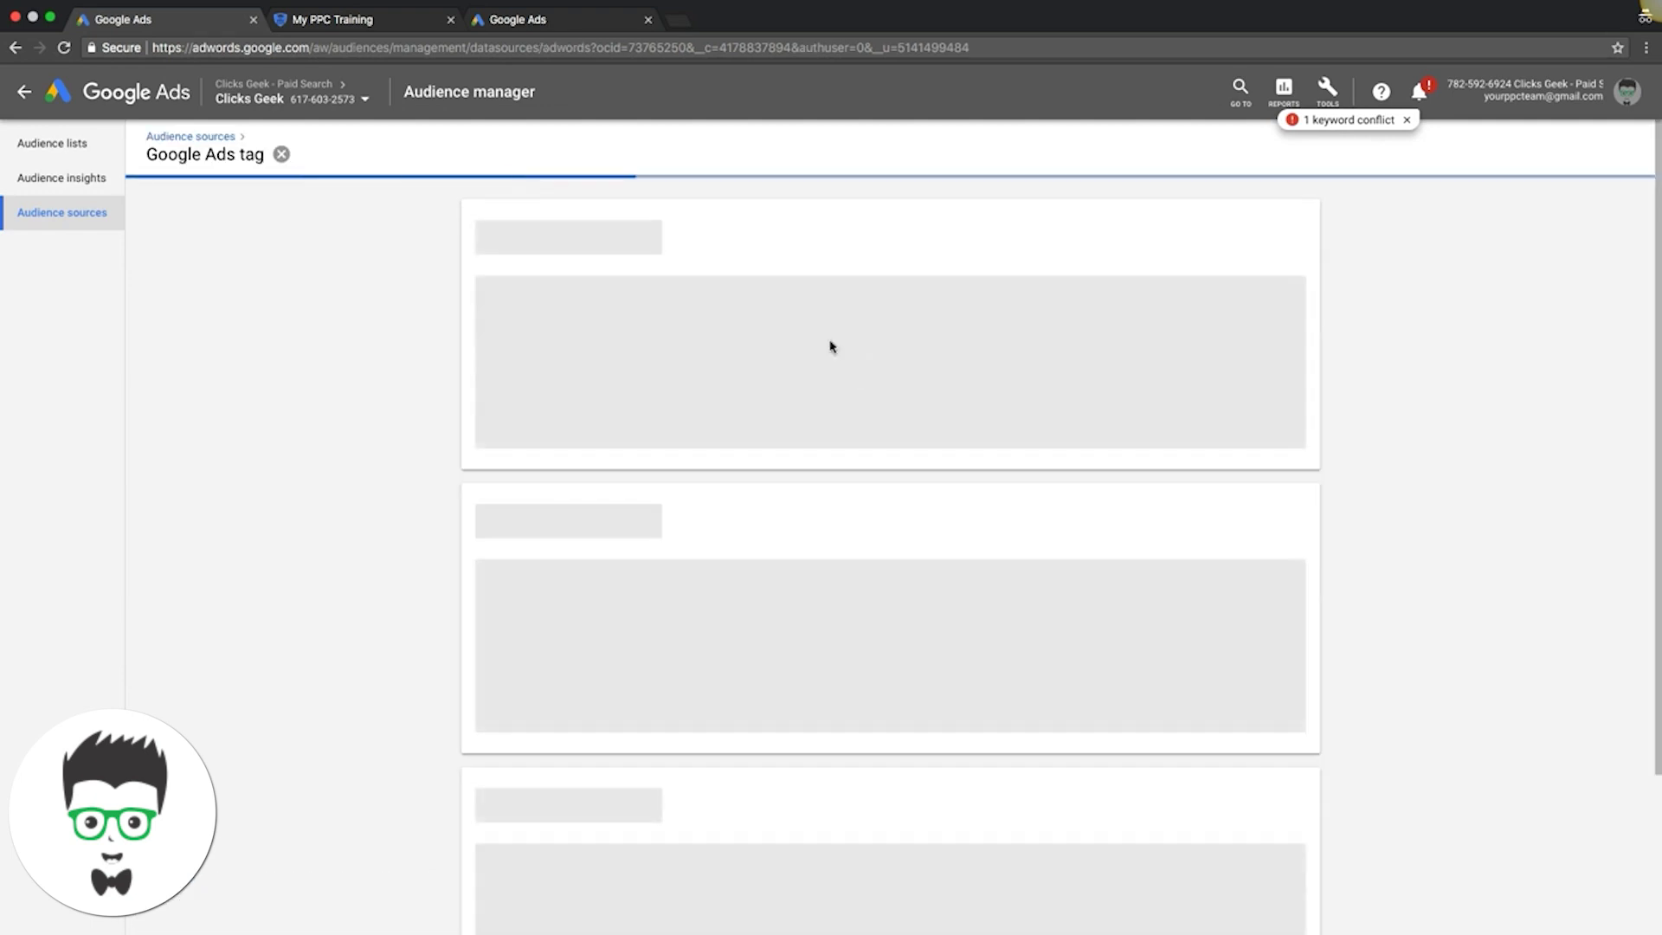
{"action": "scroll", "coordinate": [456, 528], "scroll_direction": "down", "scroll_amount": 2}
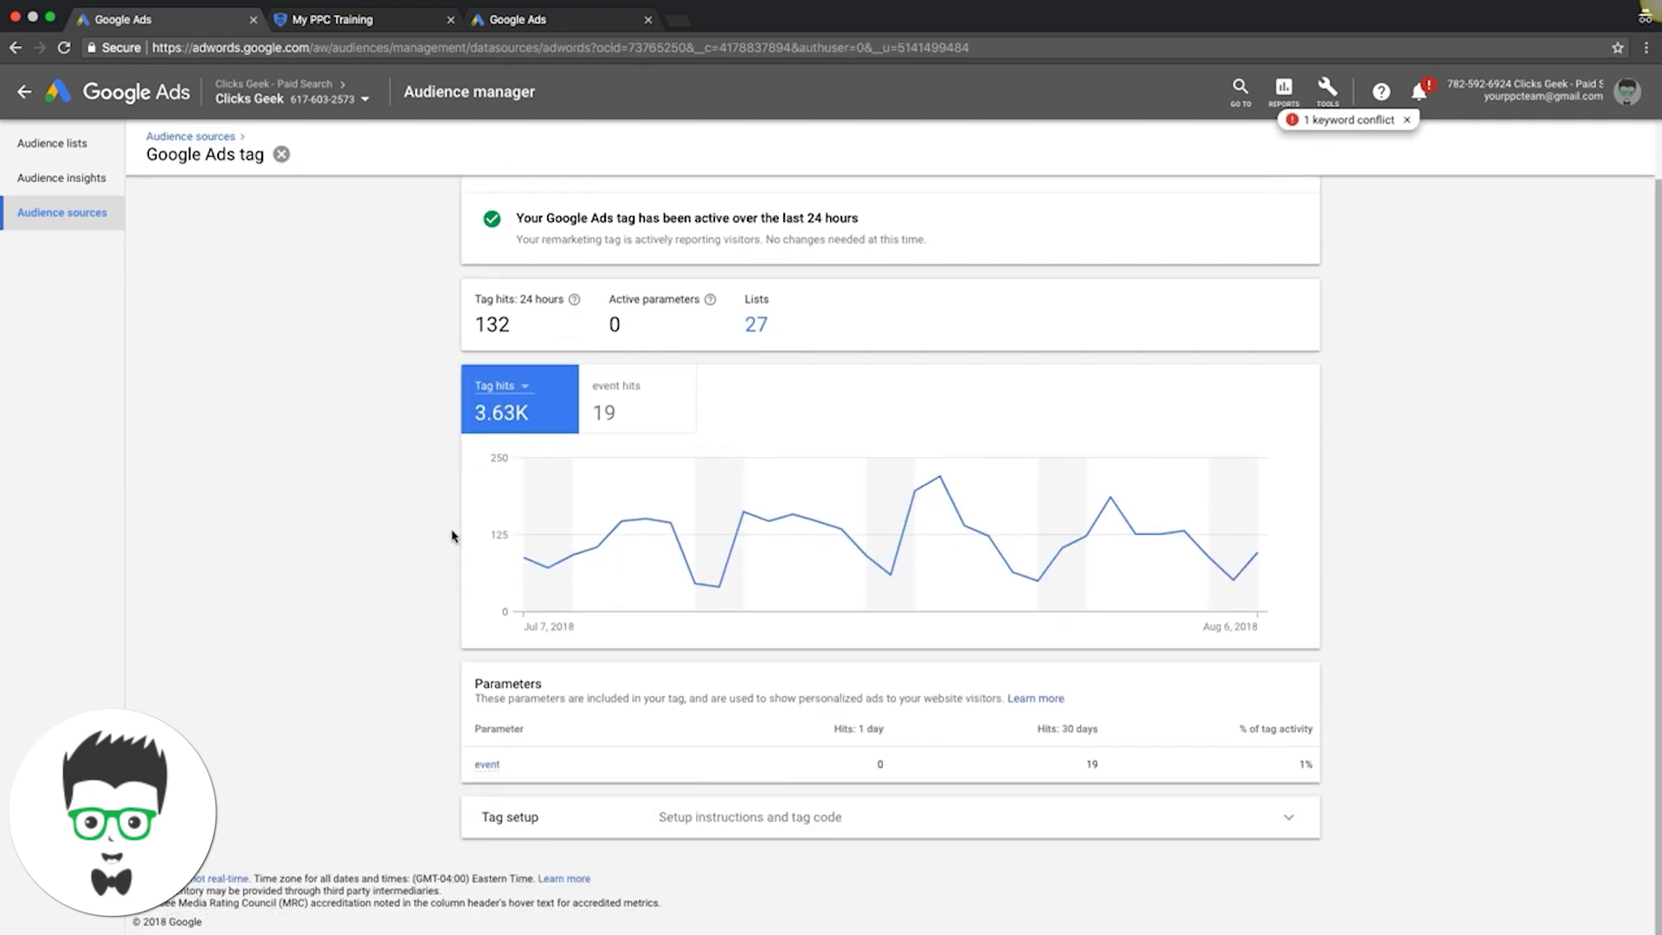
{"action": "left_click", "coordinate": [685, 822]}
{"action": "scroll", "coordinate": [355, 649], "scroll_direction": "down", "scroll_amount": 5}
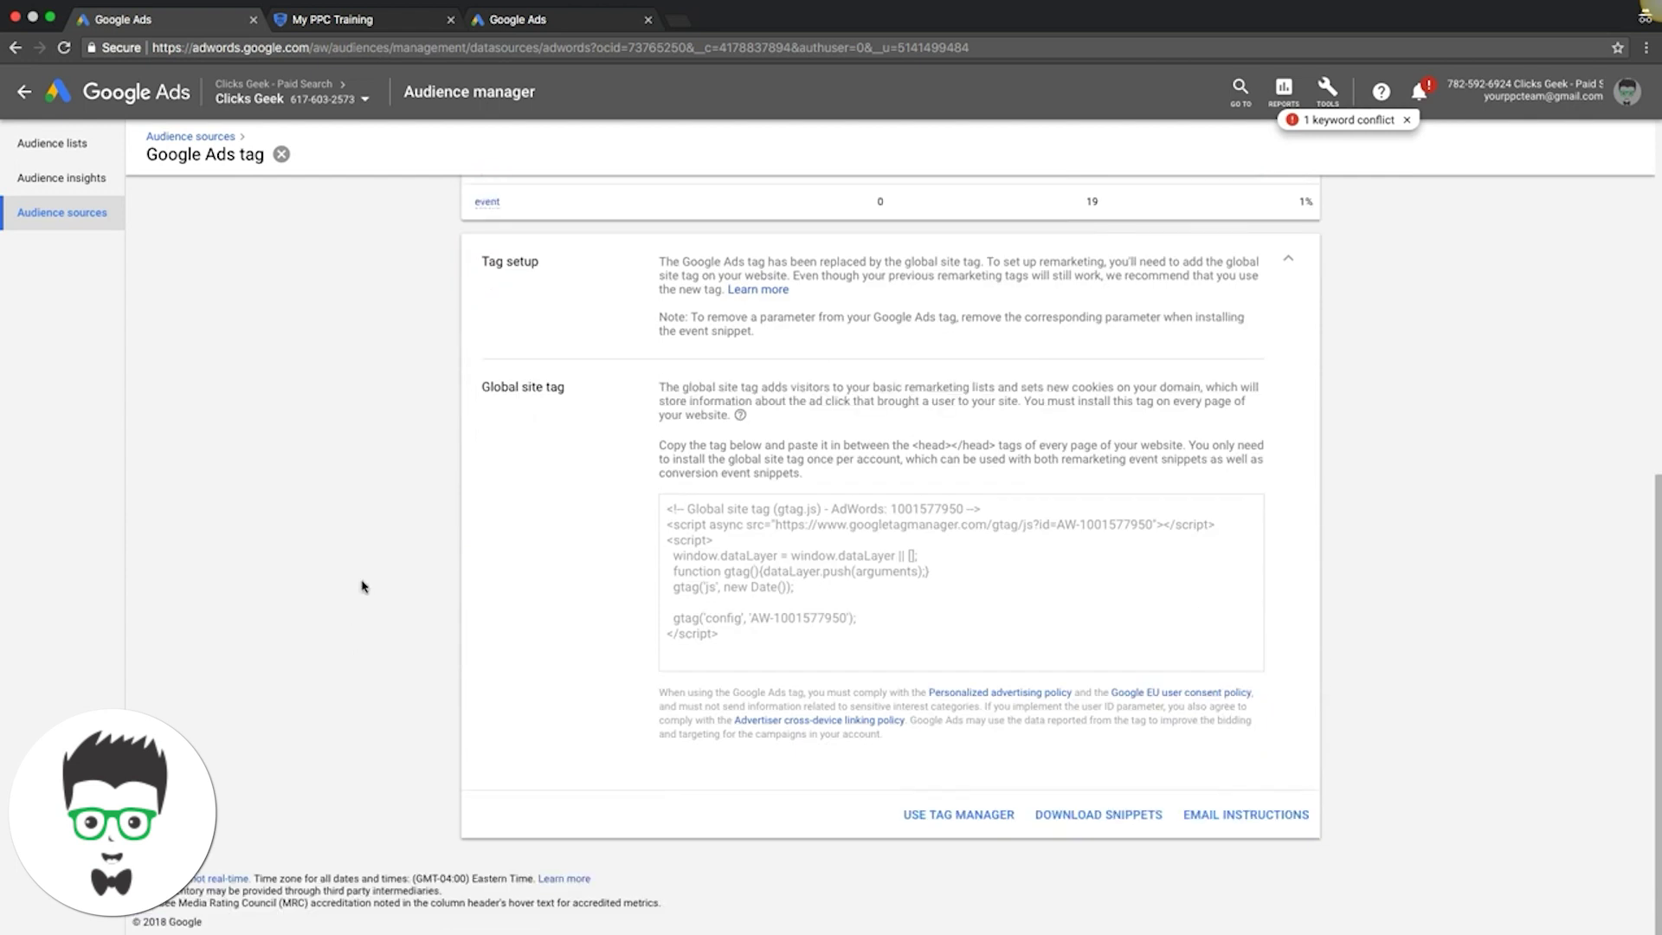
{"action": "left_click_drag", "start_coordinate": [667, 508], "coordinate": [746, 636]}
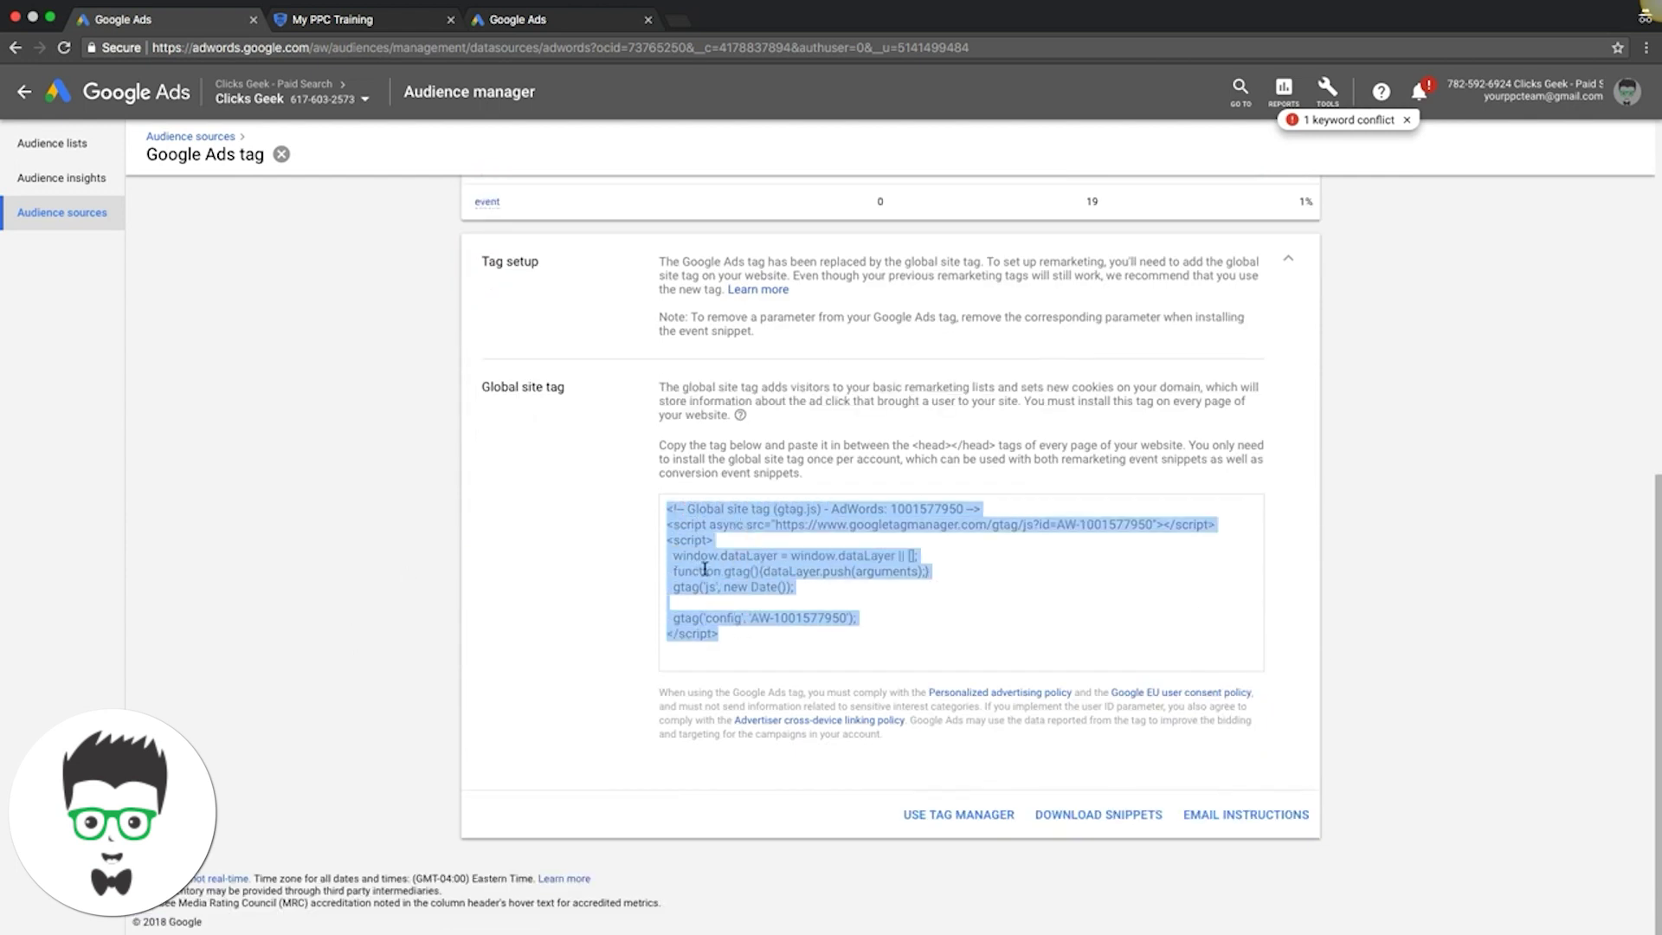